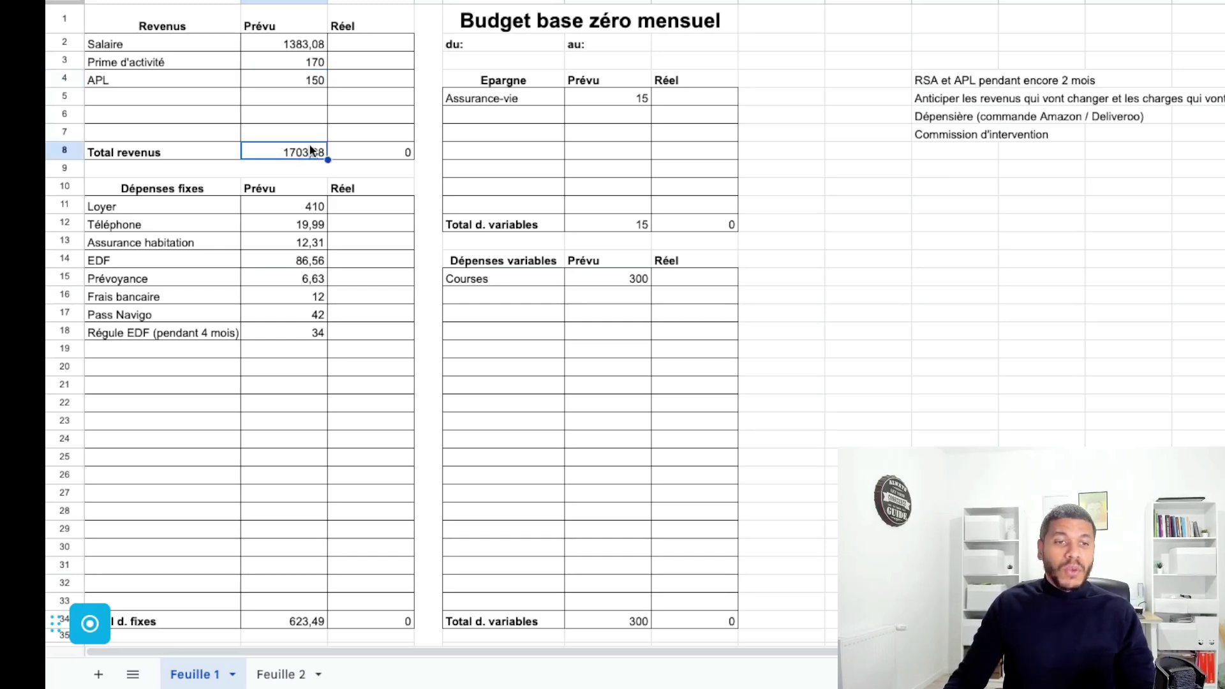
Examine the planned amounts of the fixed expenses, from Loyer down to Pass Navigo.
scroll(310, 143, "down", 1)
left_click(315, 176)
left_click_drag(315, 176, 296, 294)
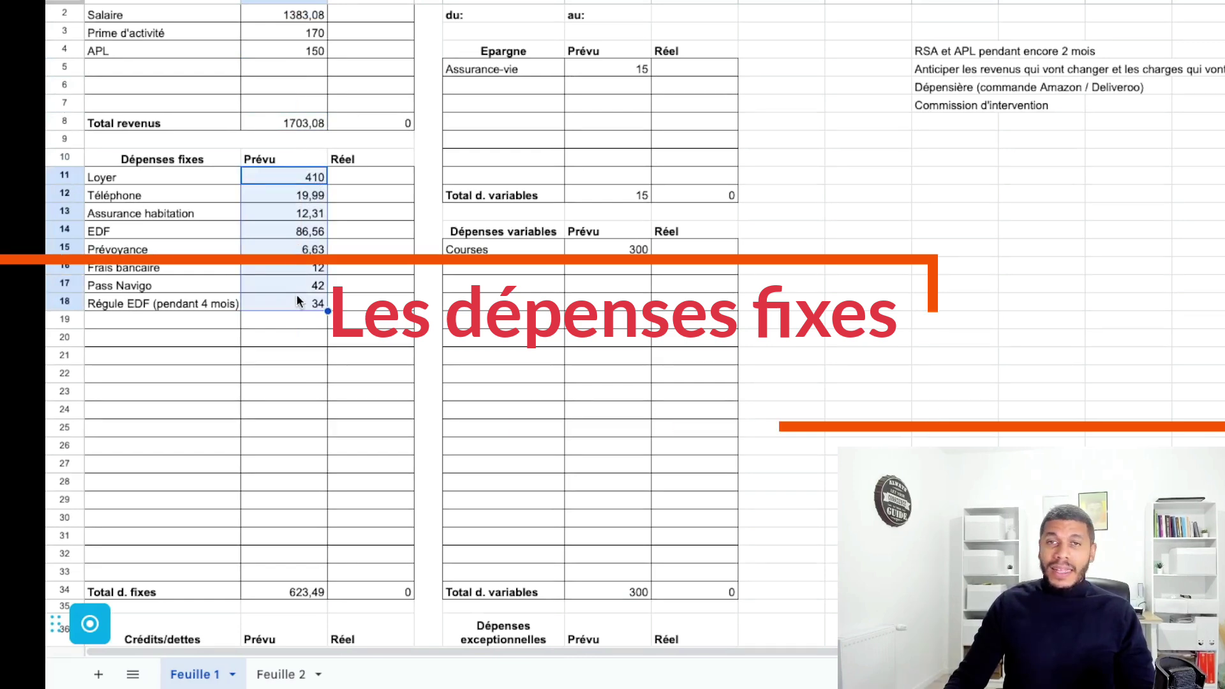
left_click(311, 181)
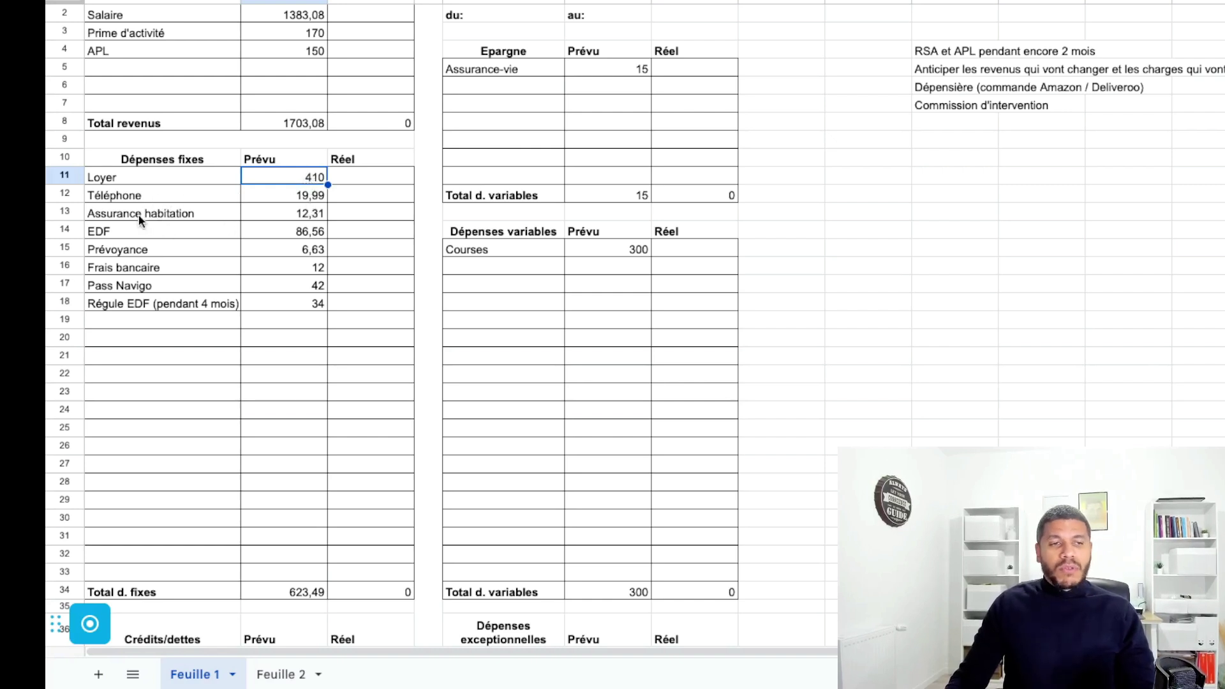
left_click(310, 196)
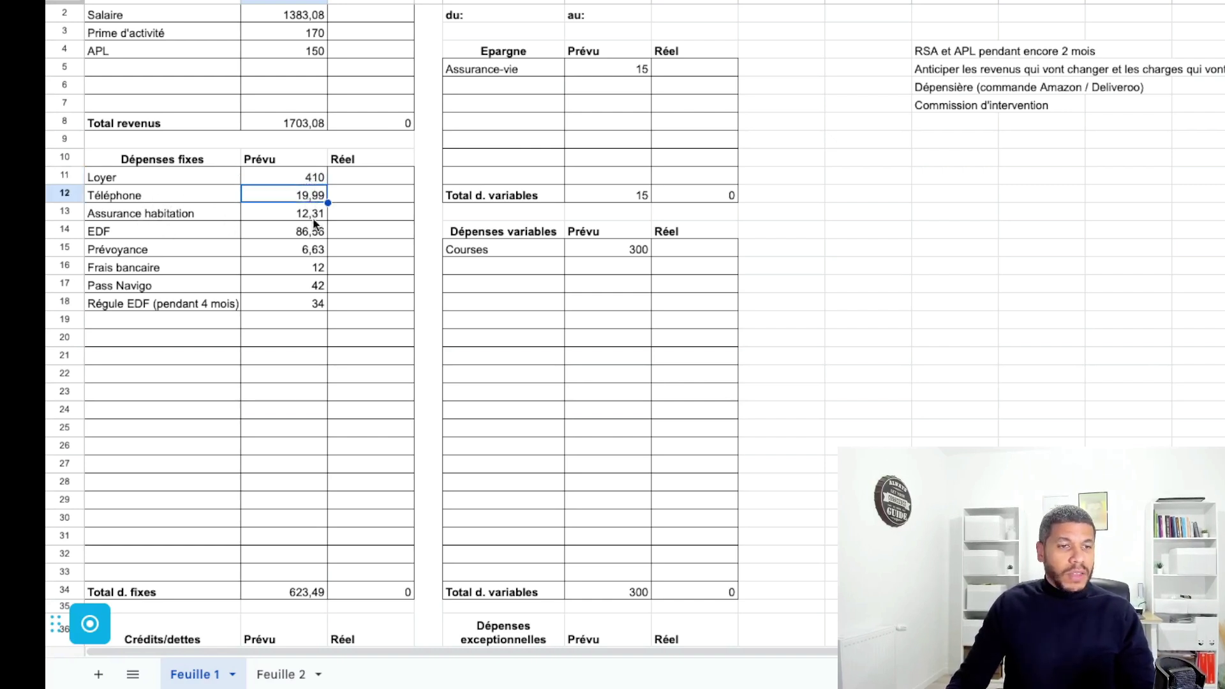
left_click(313, 217)
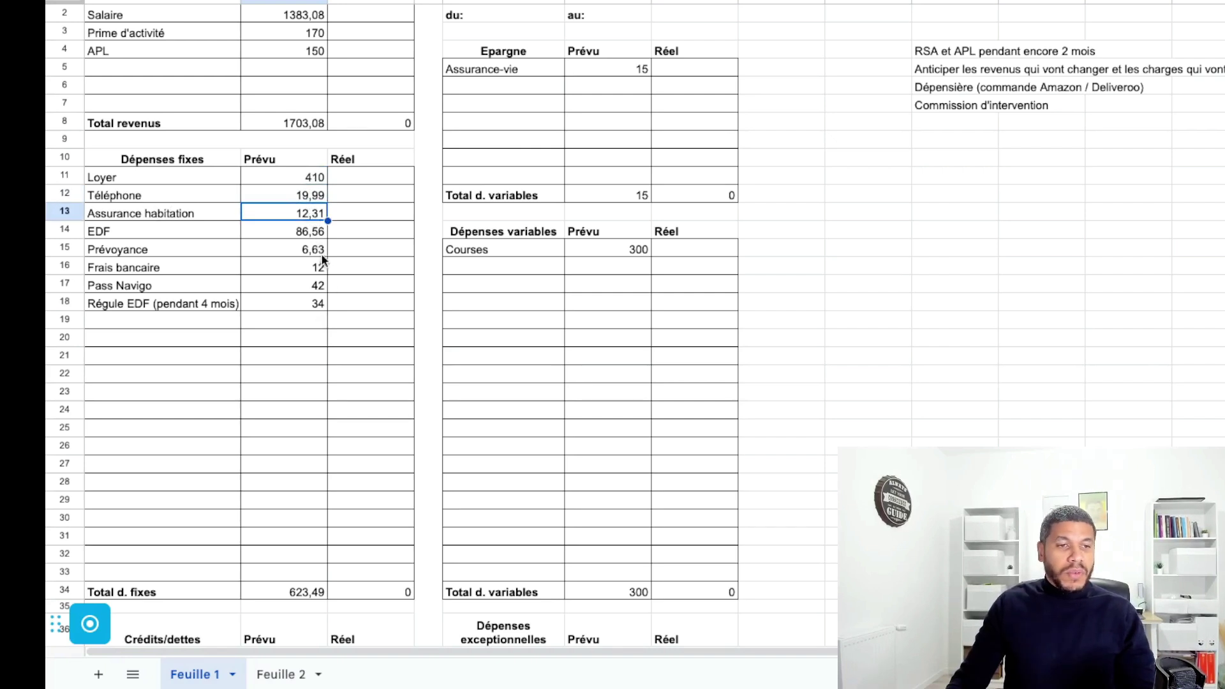
left_click(326, 264)
left_click(318, 286)
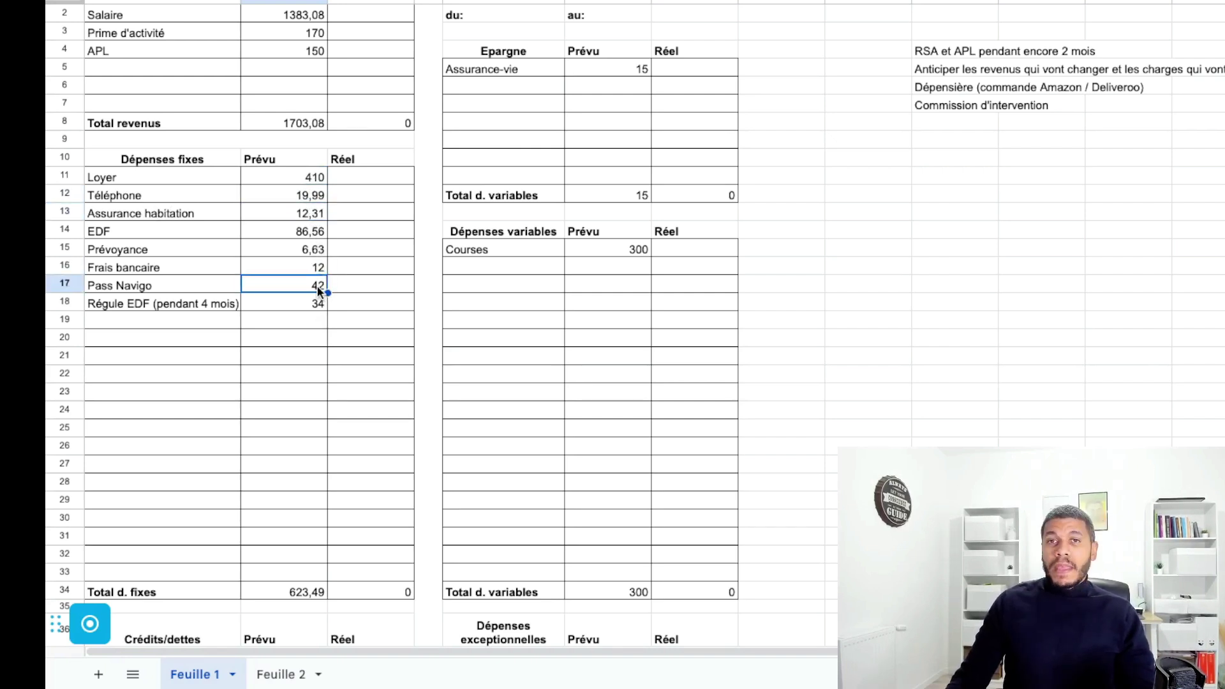
Examine the four-month Régule EDF entry and its planned amount, along with the planned fixed expenses total.
left_click(166, 304)
key("Right")
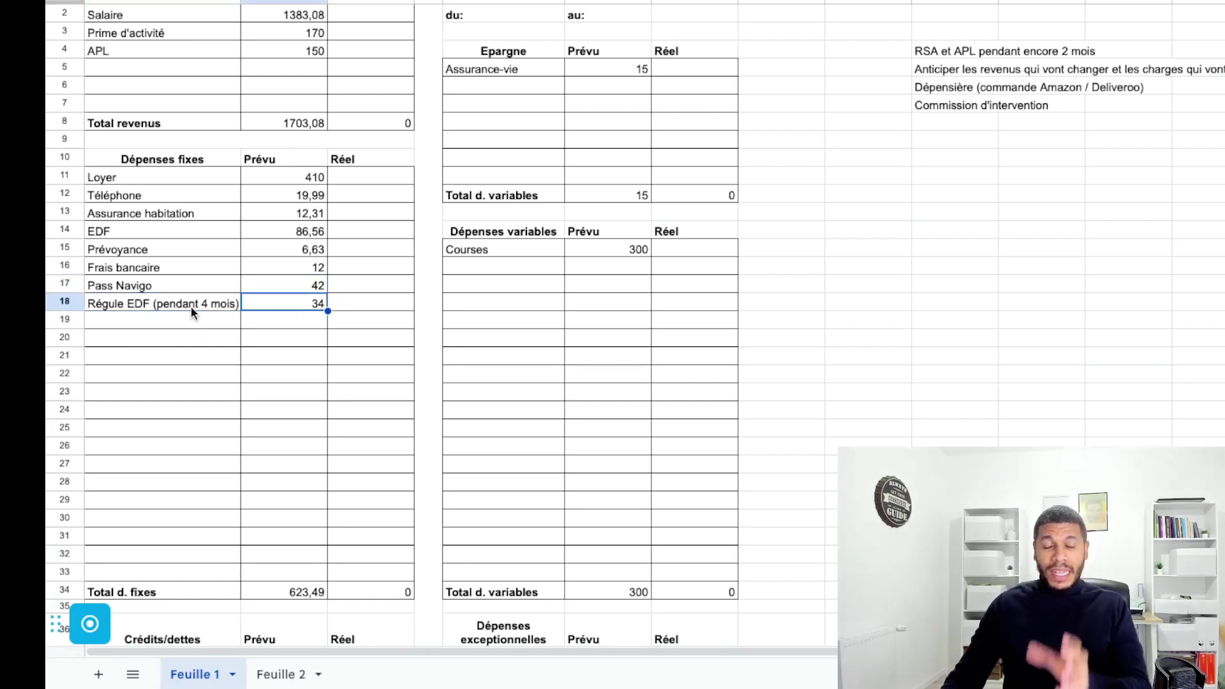
left_click(179, 303)
key("Right")
left_click(185, 292)
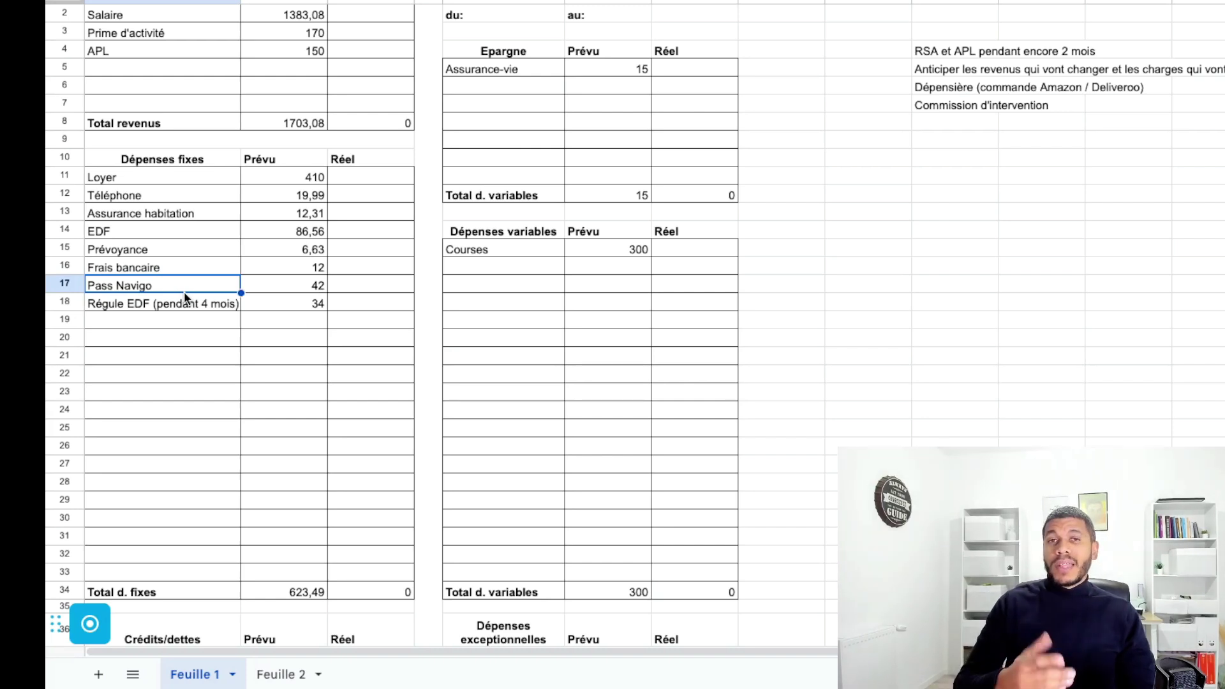
left_click(205, 299)
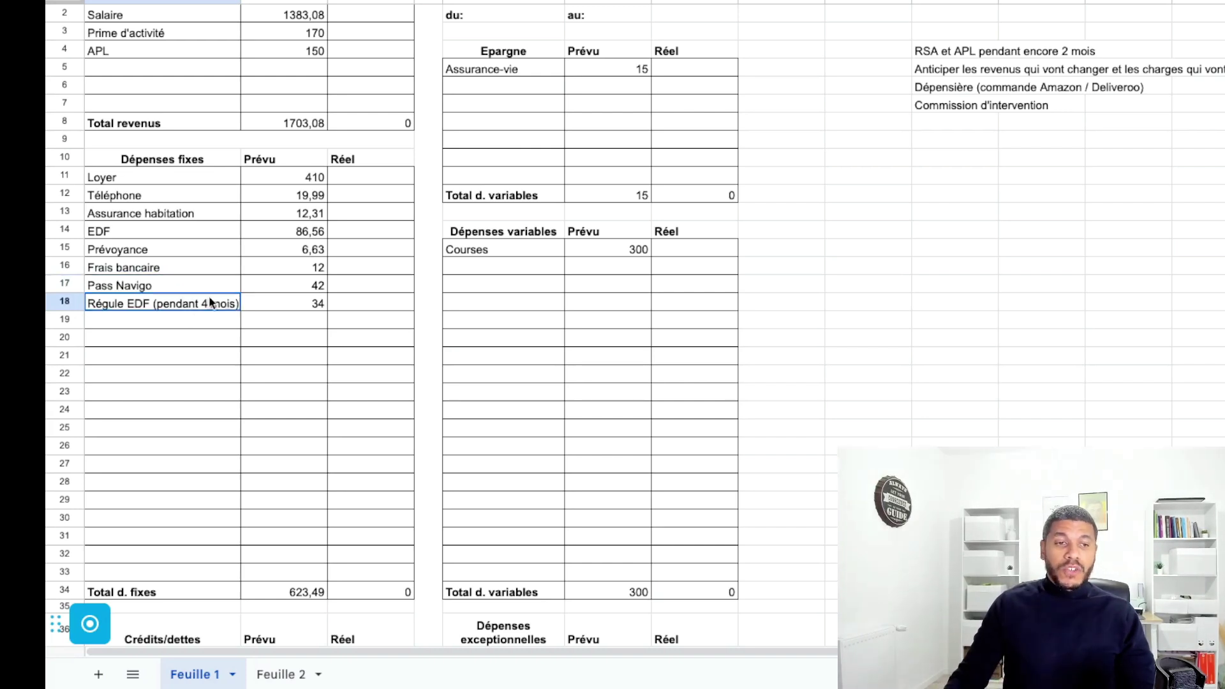
left_click(286, 297)
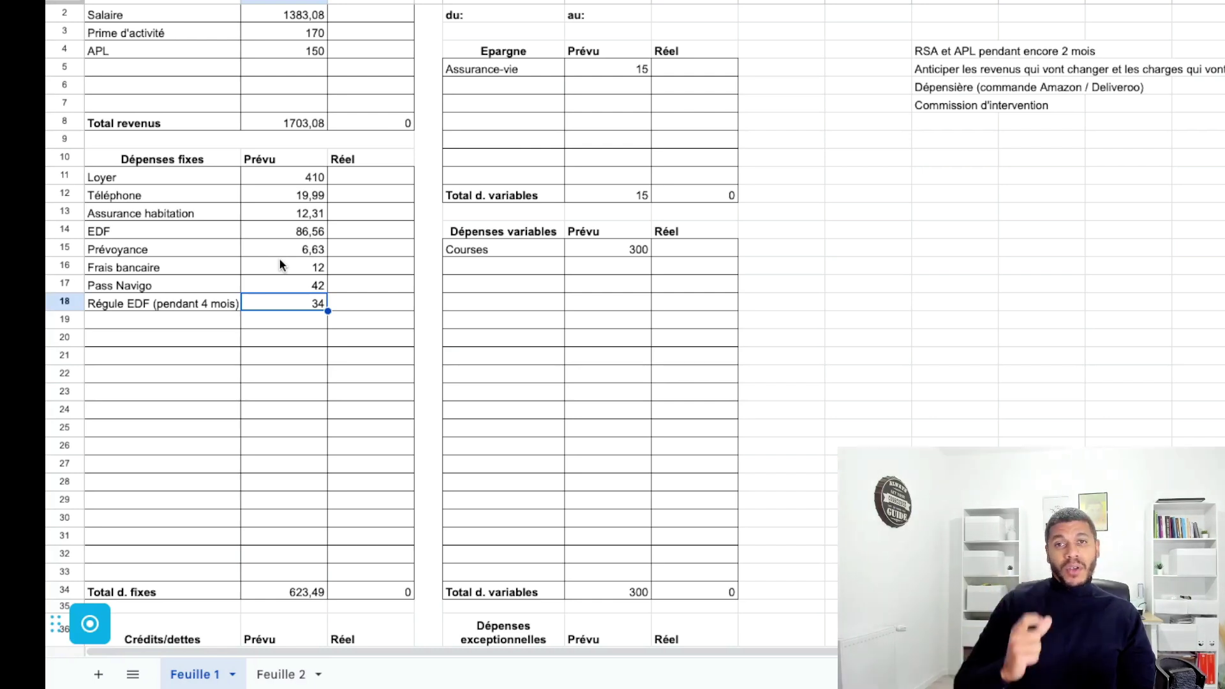
left_click(292, 589)
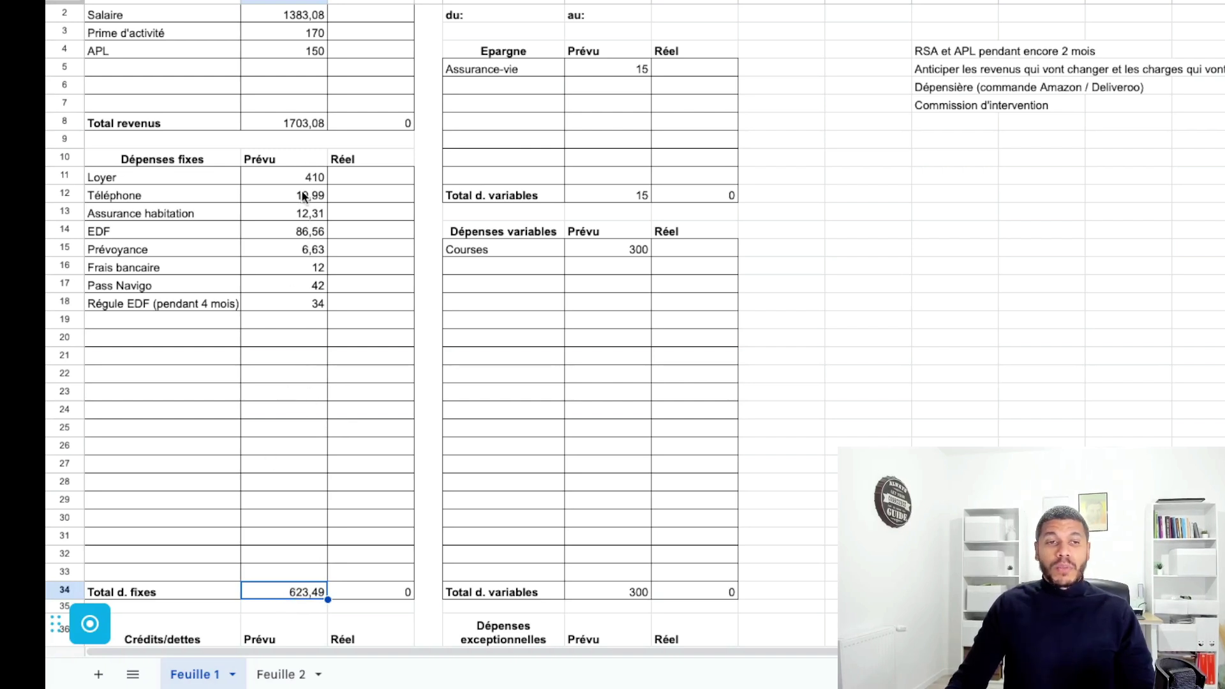
Review the planned amounts in the Crédits/dettes table and its Total d. dettes.
scroll(300, 201, "down", 4)
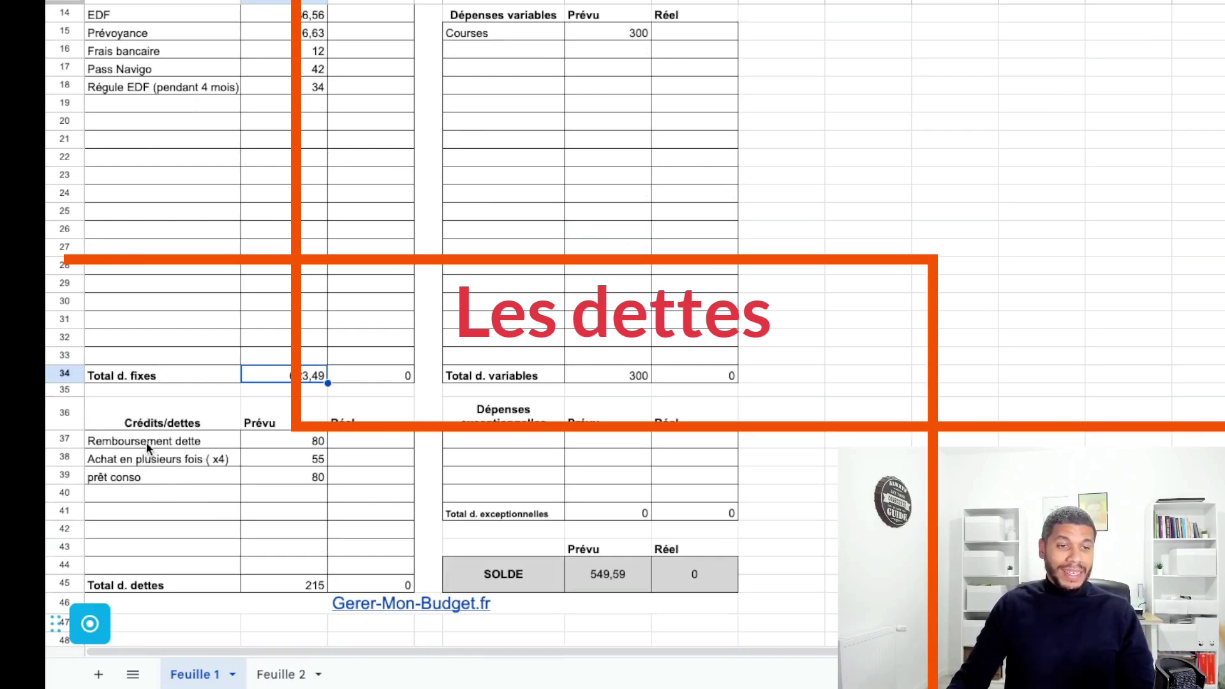
left_click(201, 460)
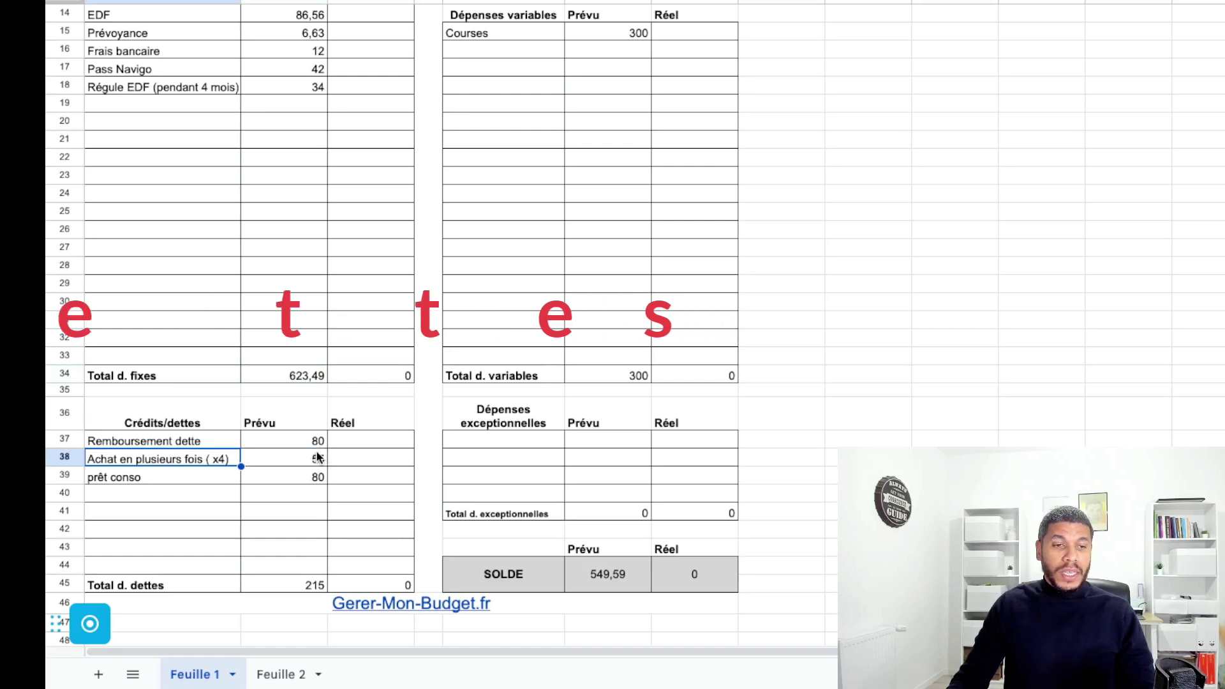
left_click(317, 458)
left_click(316, 479)
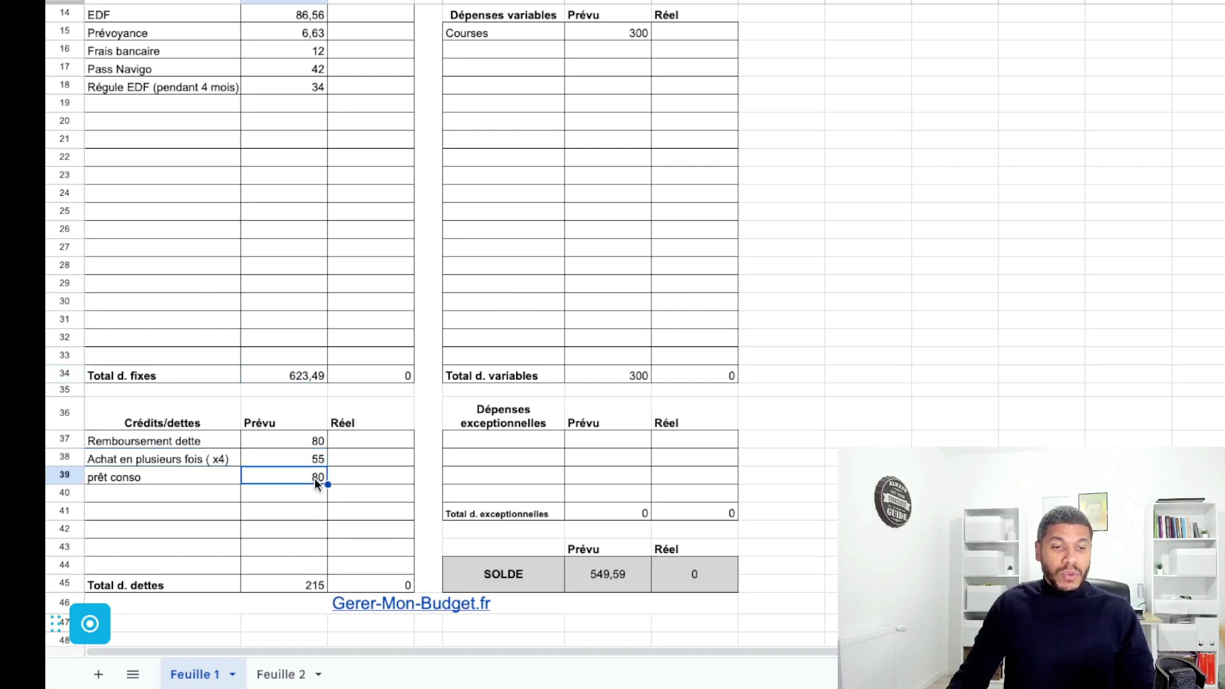
left_click(284, 442)
scroll(291, 485, "up", 2)
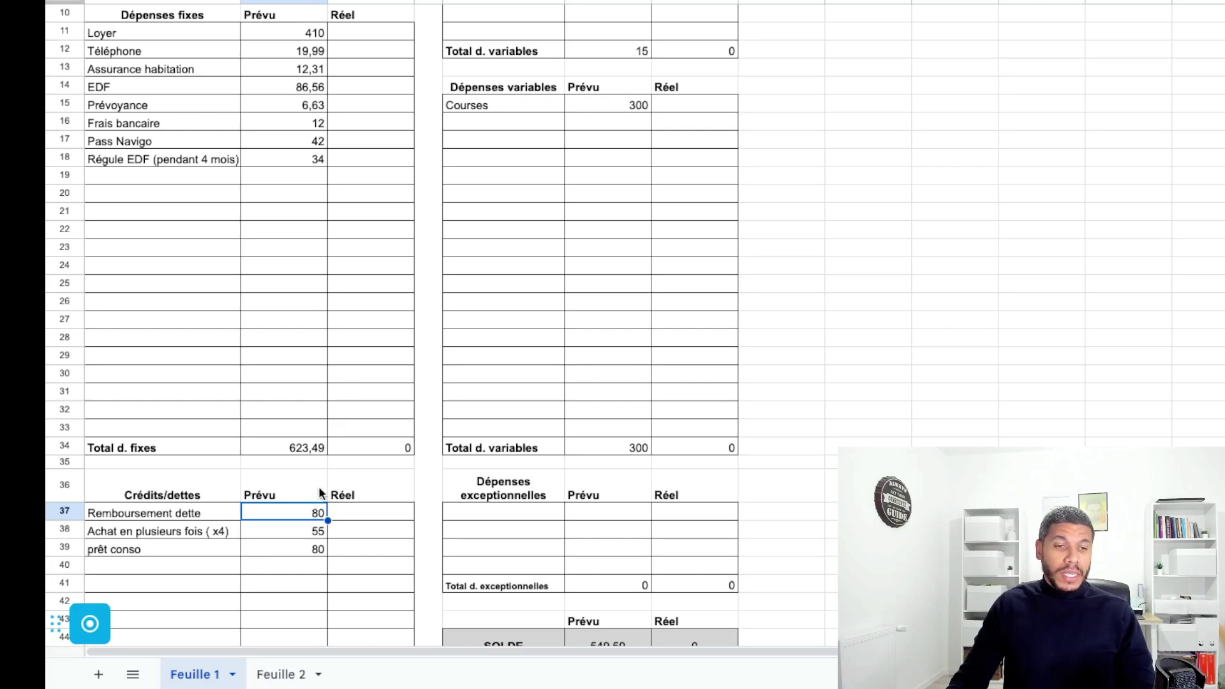
scroll(319, 487, "down", 2)
left_click(308, 565)
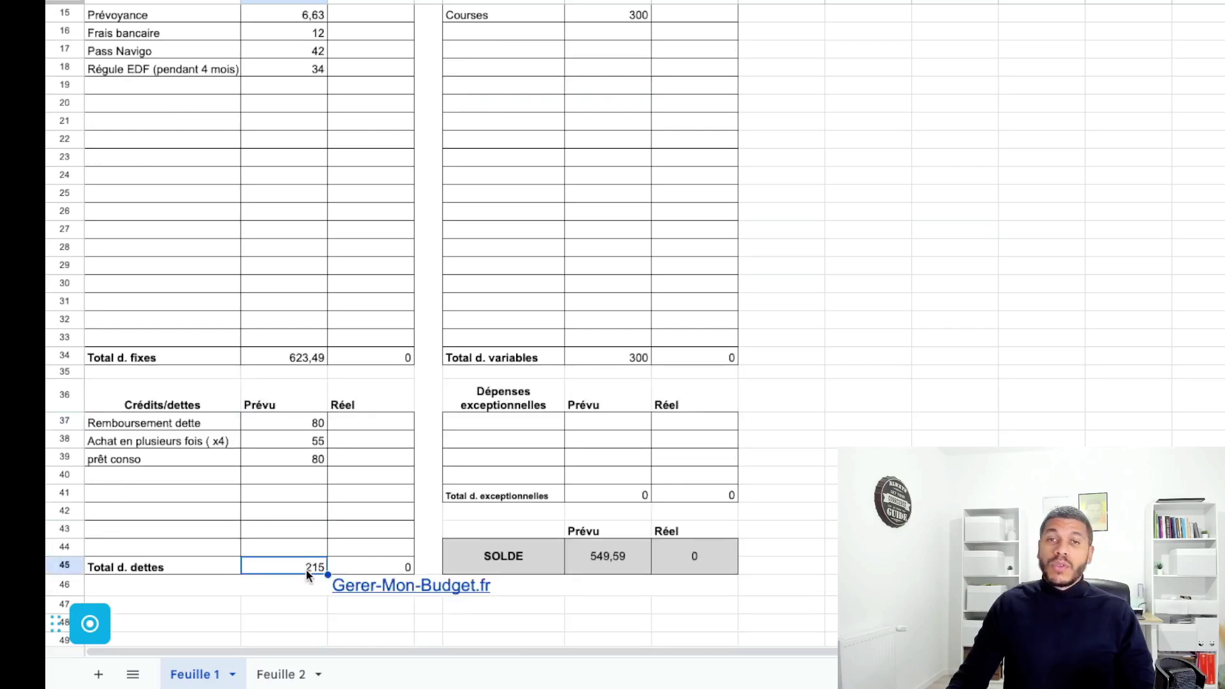
Review the planned Courses and Assurance-vie amounts, the empty variable expense rows and the listed debt entries.
scroll(314, 568, "up", 6)
left_click(632, 280)
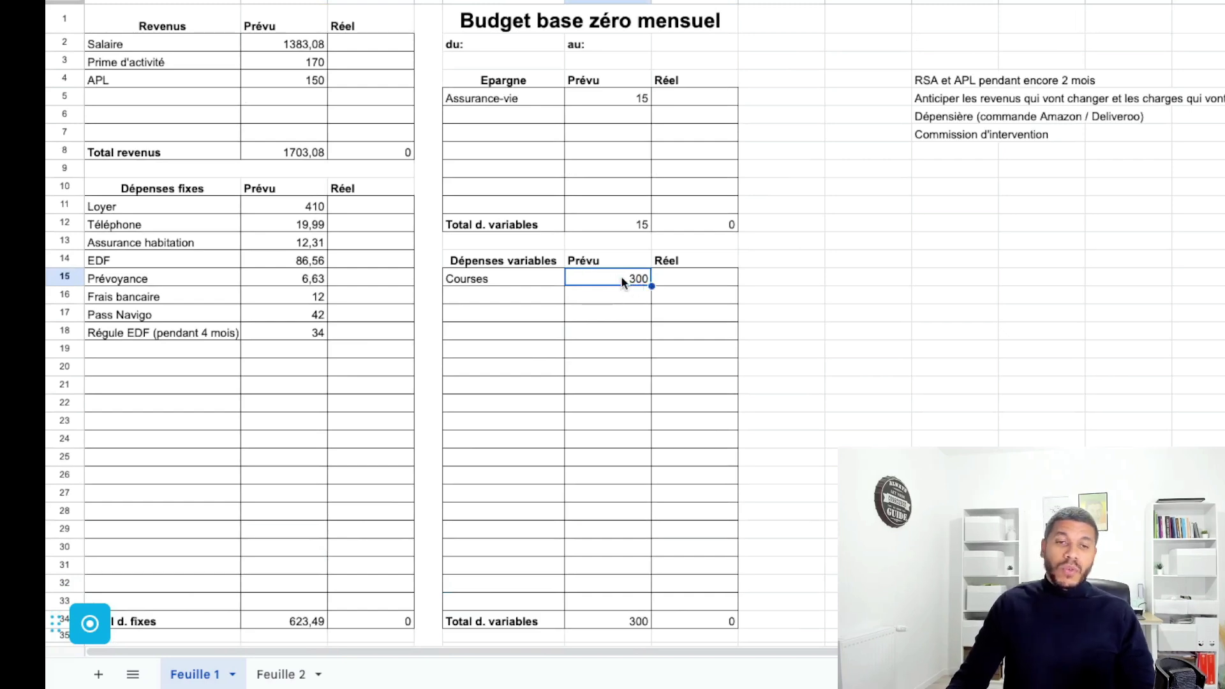
left_click(632, 101)
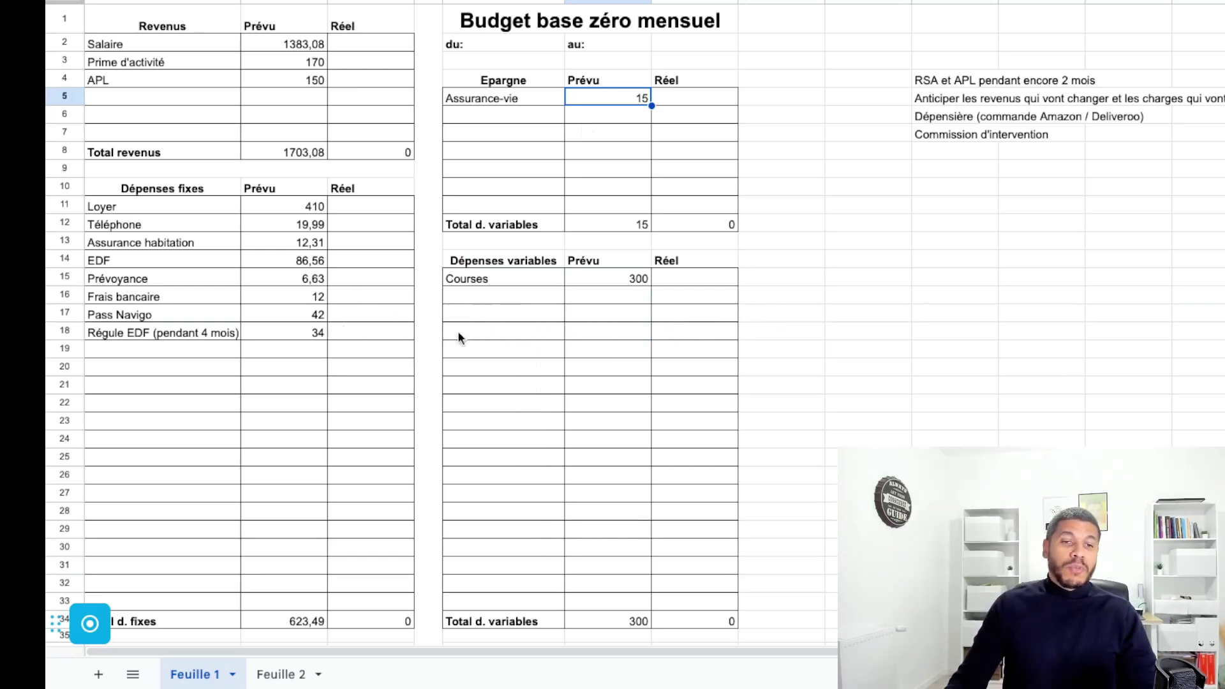
left_click_drag(490, 293, 621, 464)
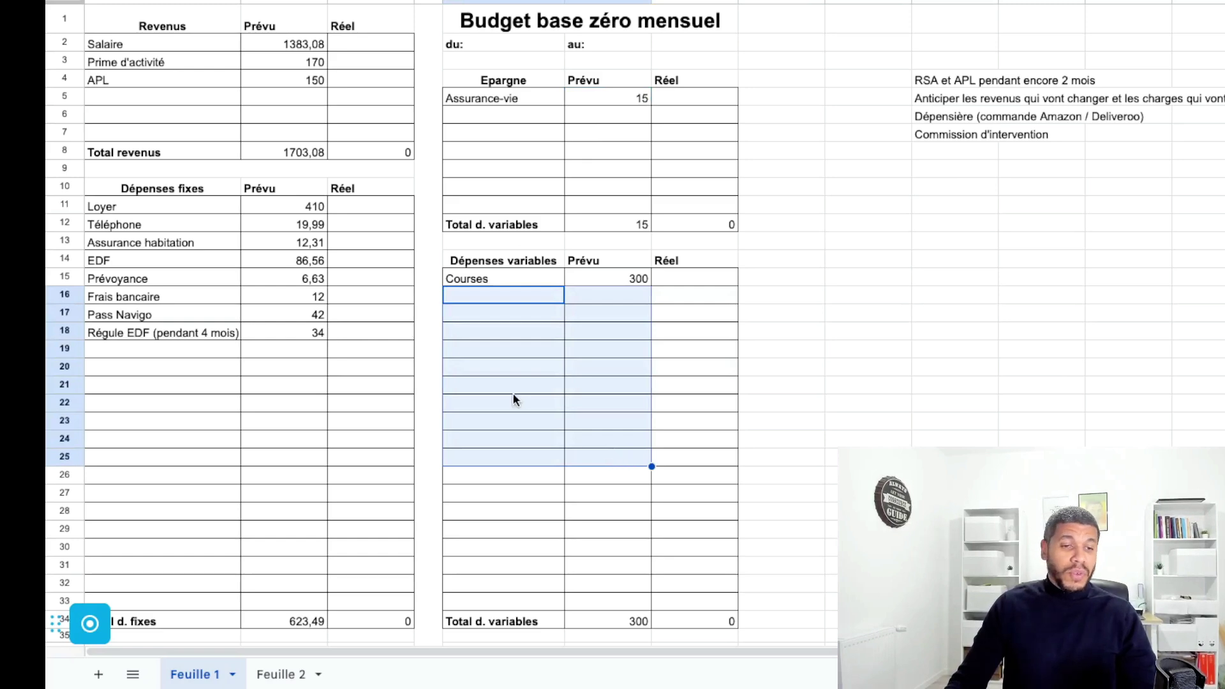
scroll(357, 472, "down", 3)
left_click_drag(192, 530, 280, 549)
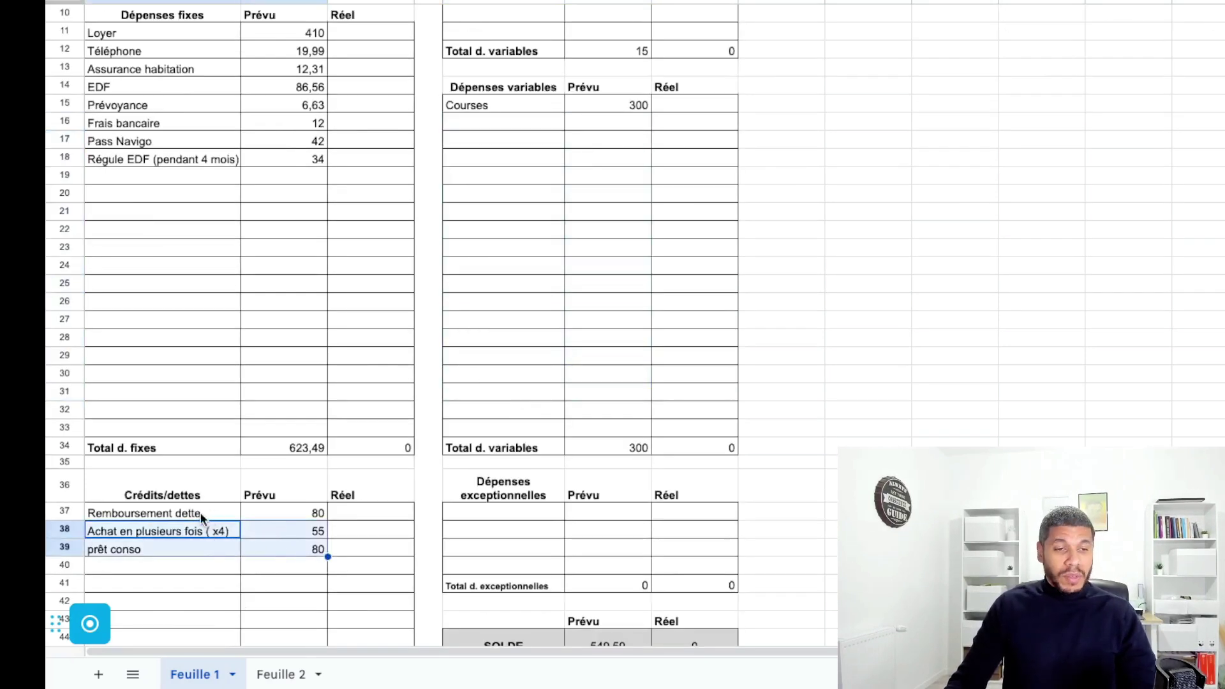
left_click(150, 513)
scroll(290, 466, "up", 3)
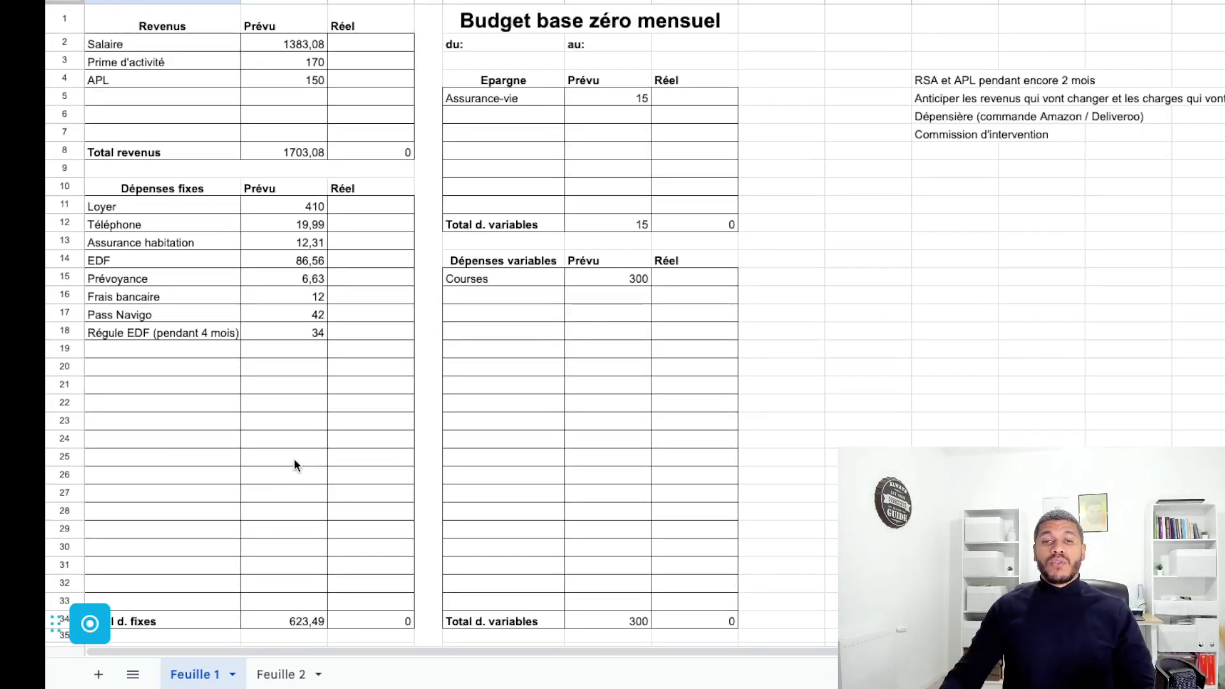
Read the side notes about intervention fees, anticipating income and expense changes, and Amazon/Deliveroo spending.
left_click(954, 136)
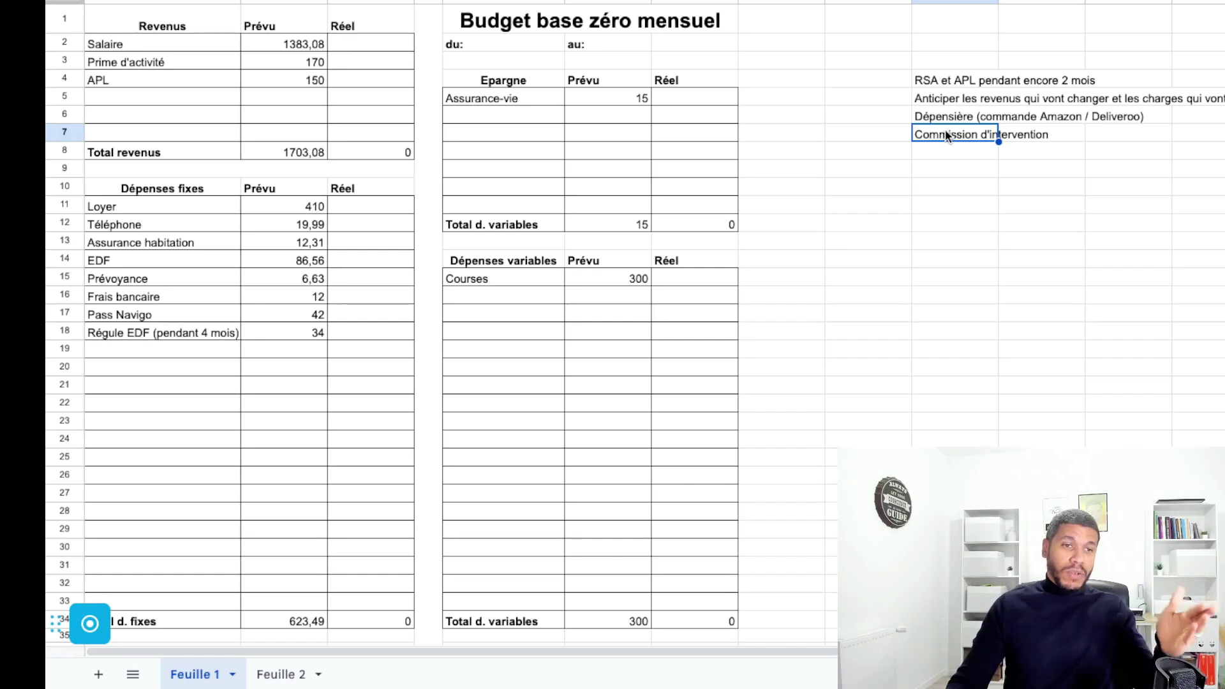
left_click(952, 101)
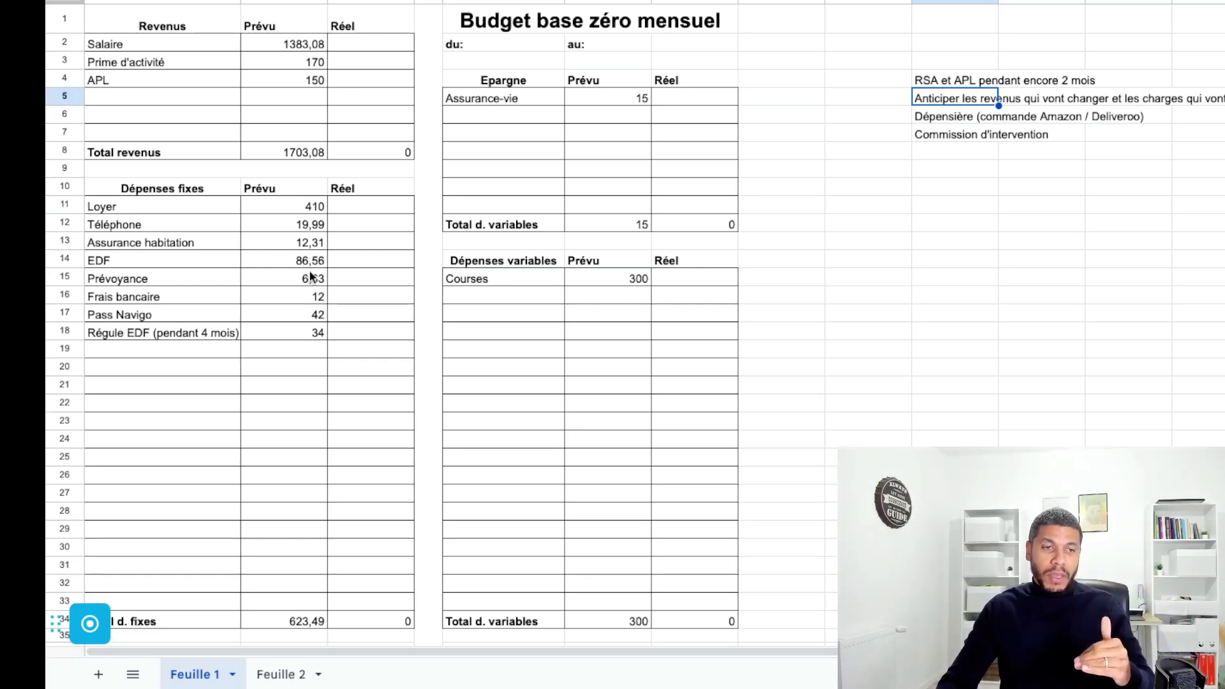
left_click(952, 116)
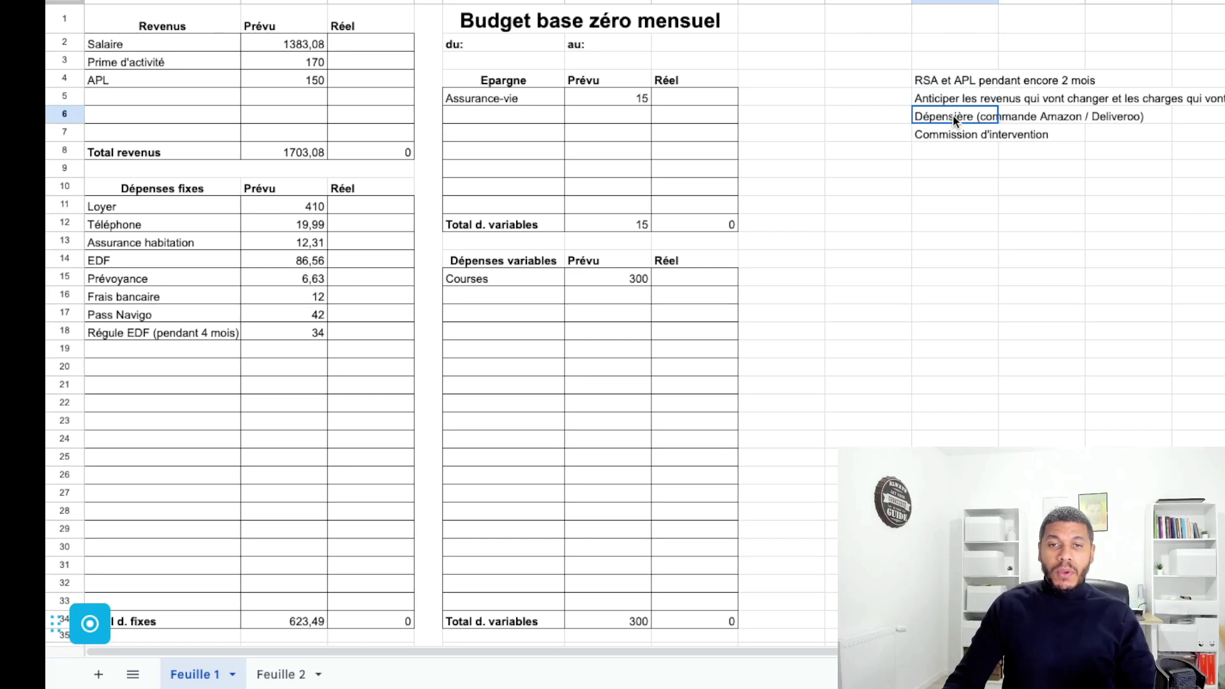
double_click(951, 115)
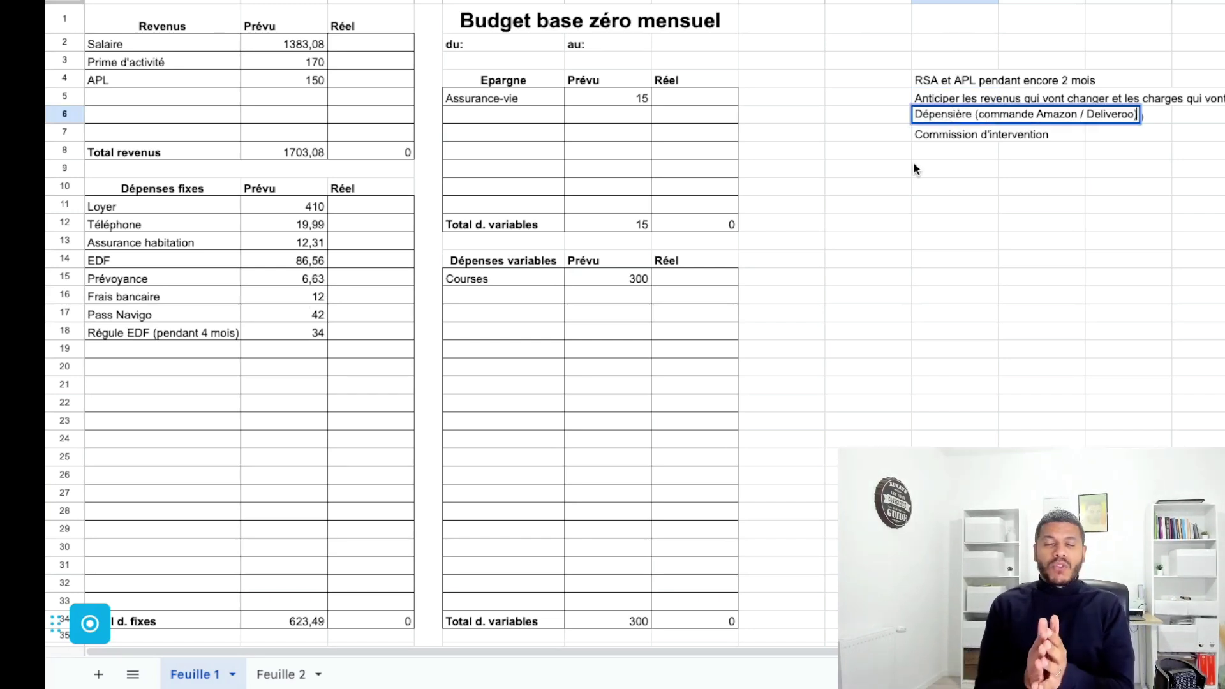
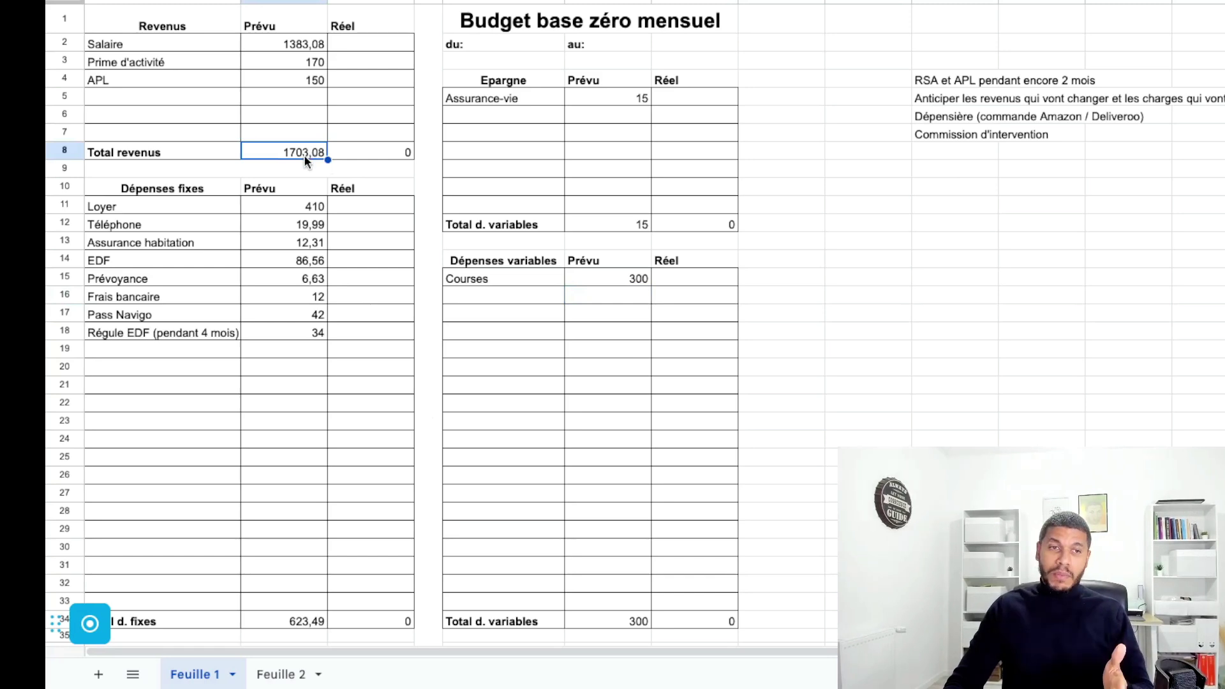
Compare the planned SOLDE with the Assurance-vie saving and the planned total income.
scroll(513, 432, "down", 5)
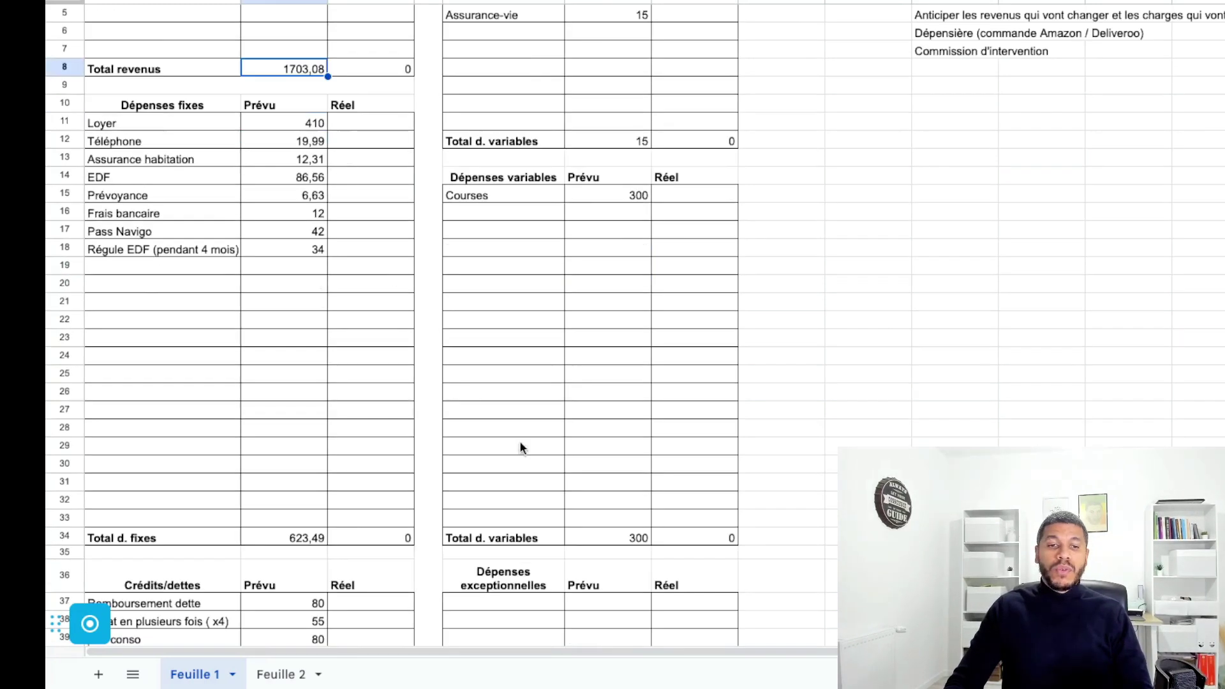
scroll(561, 504, "down", 1)
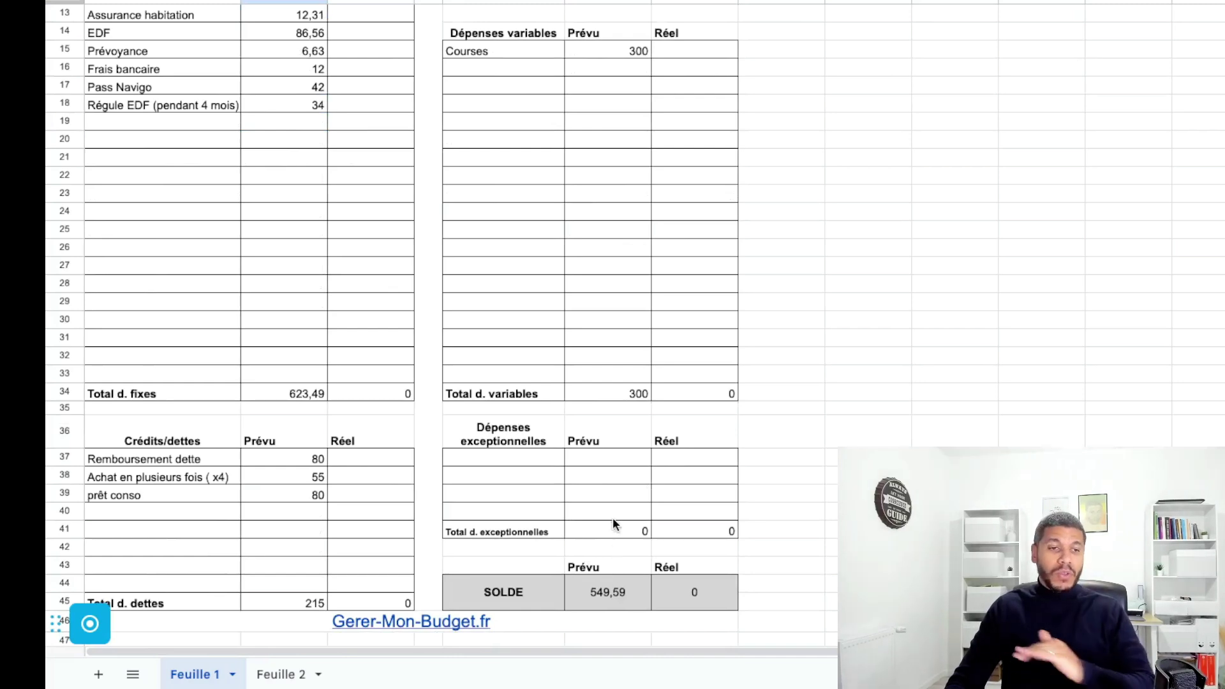
scroll(580, 375, "up", 6)
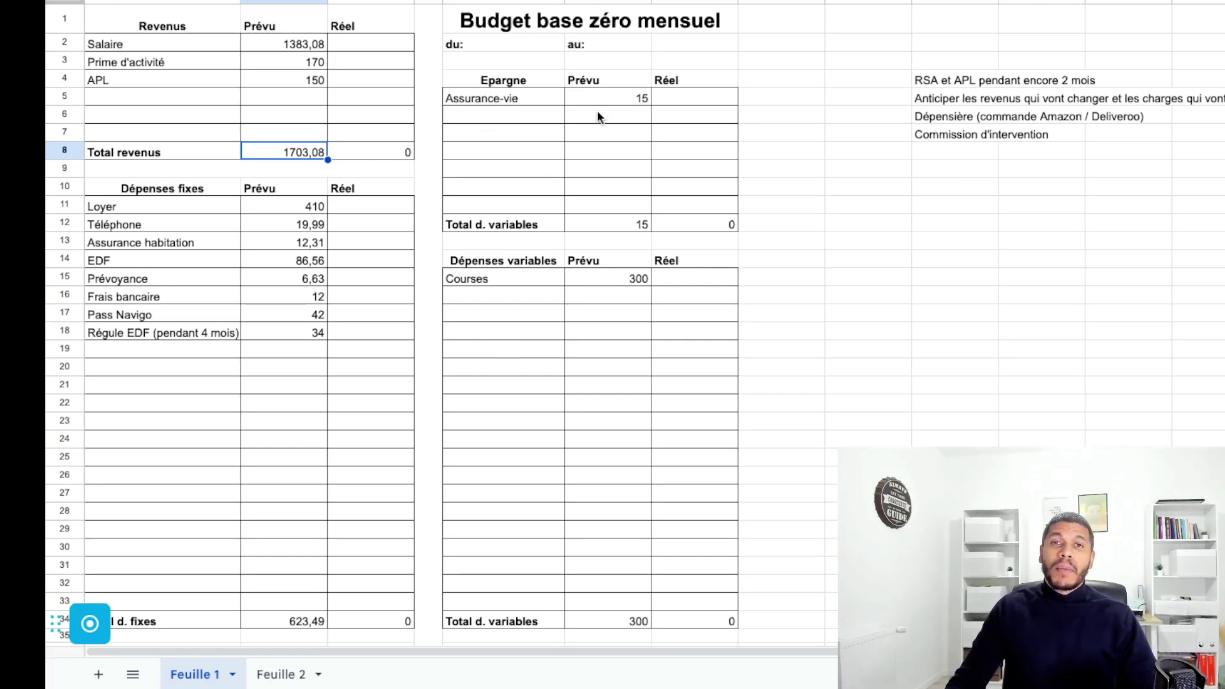
left_click(622, 103)
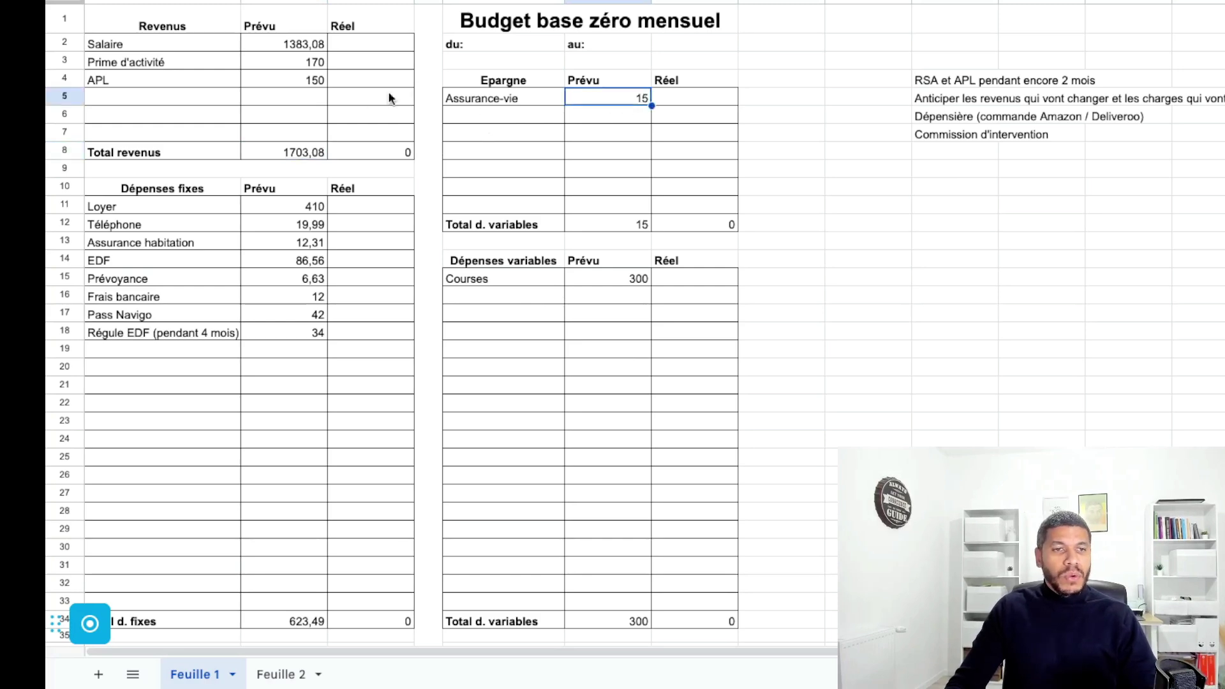
left_click(304, 156)
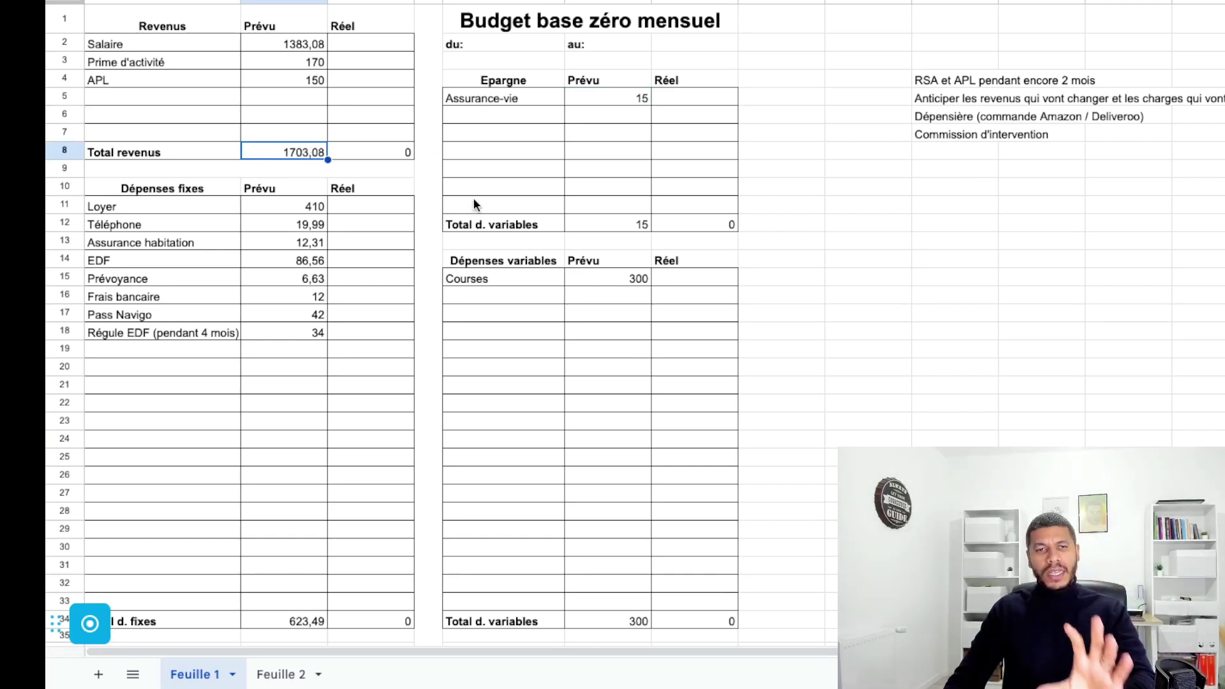
Add a "Shopping" entry under Courses in the Dépenses variables table.
scroll(511, 261, "down", 1)
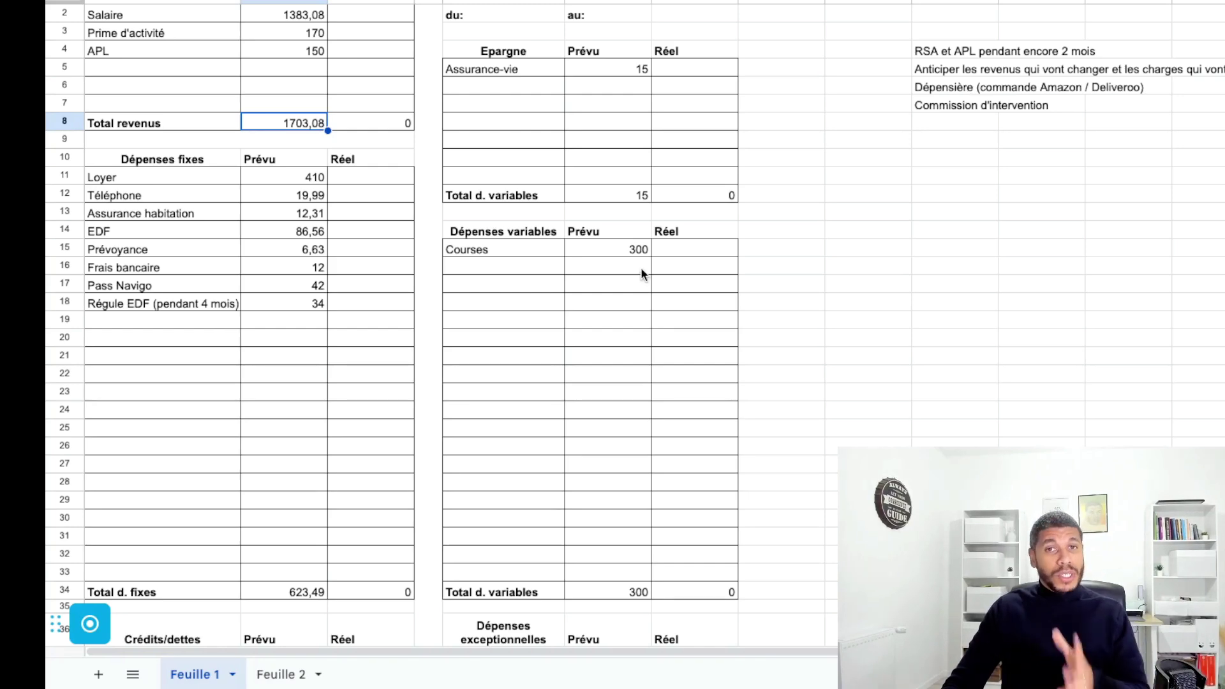
scroll(641, 268, "down", 1)
left_click(504, 230)
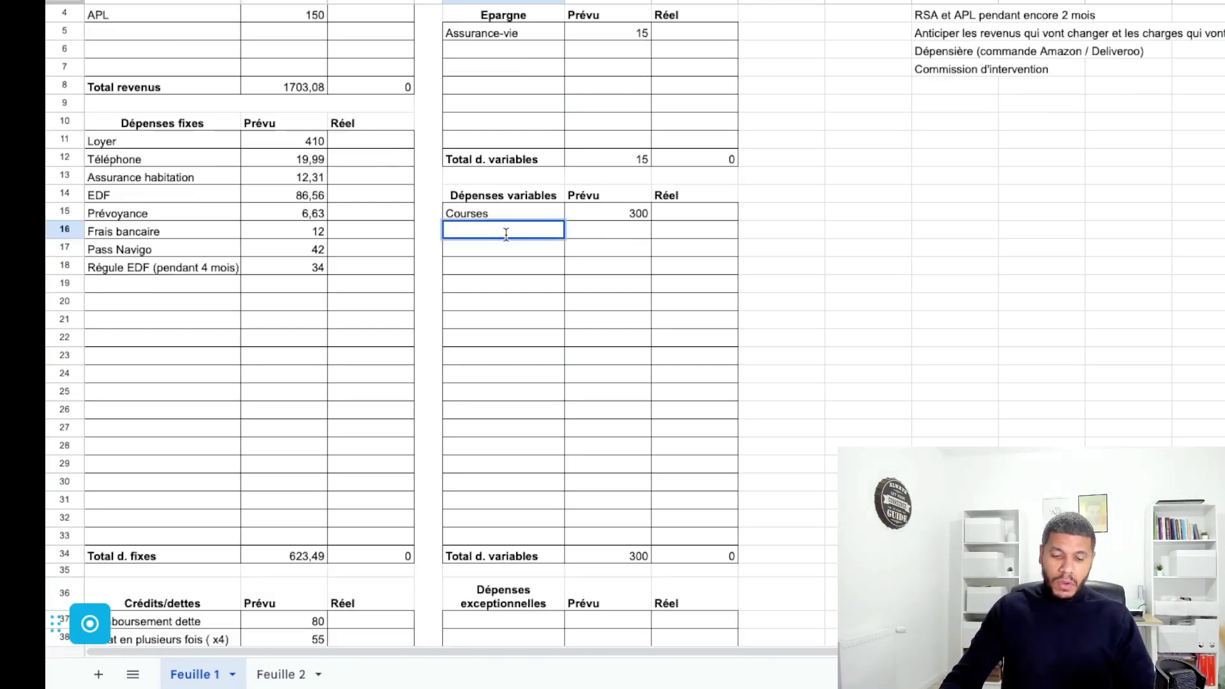
type("Shopping")
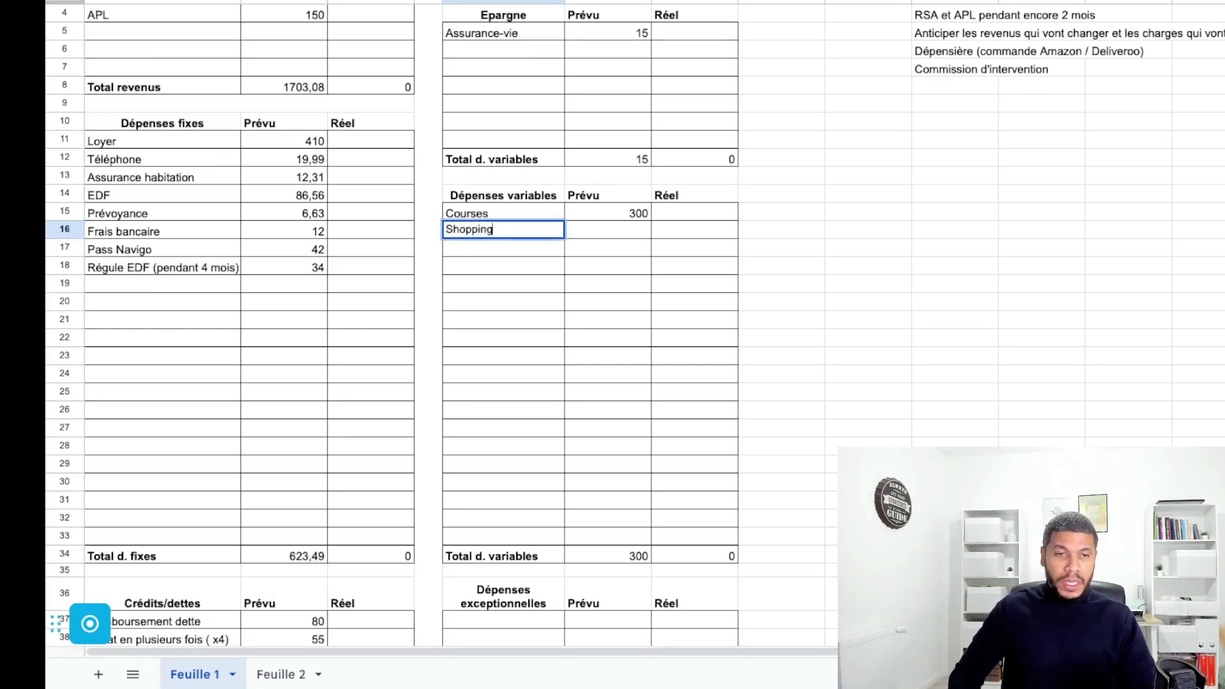
key("Return")
Check the planned SOLDE before returning to the variable expenses and side notes.
scroll(581, 255, "down", 4)
left_click(620, 539)
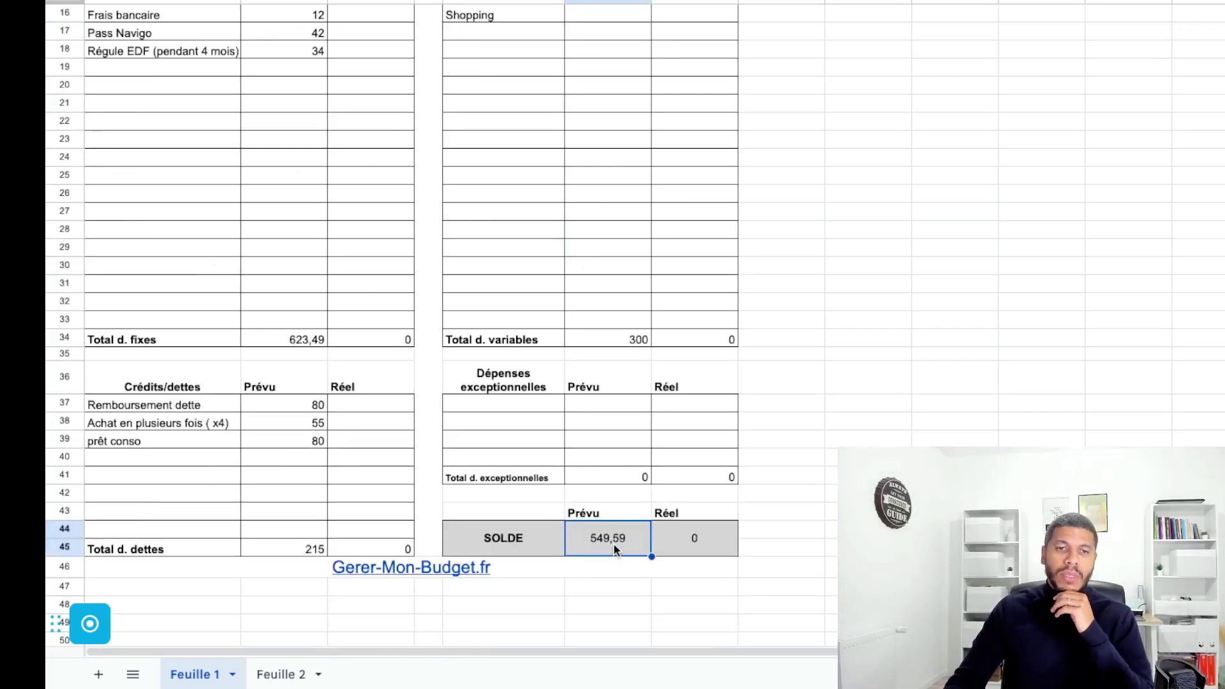
scroll(1016, 18, "up", 4)
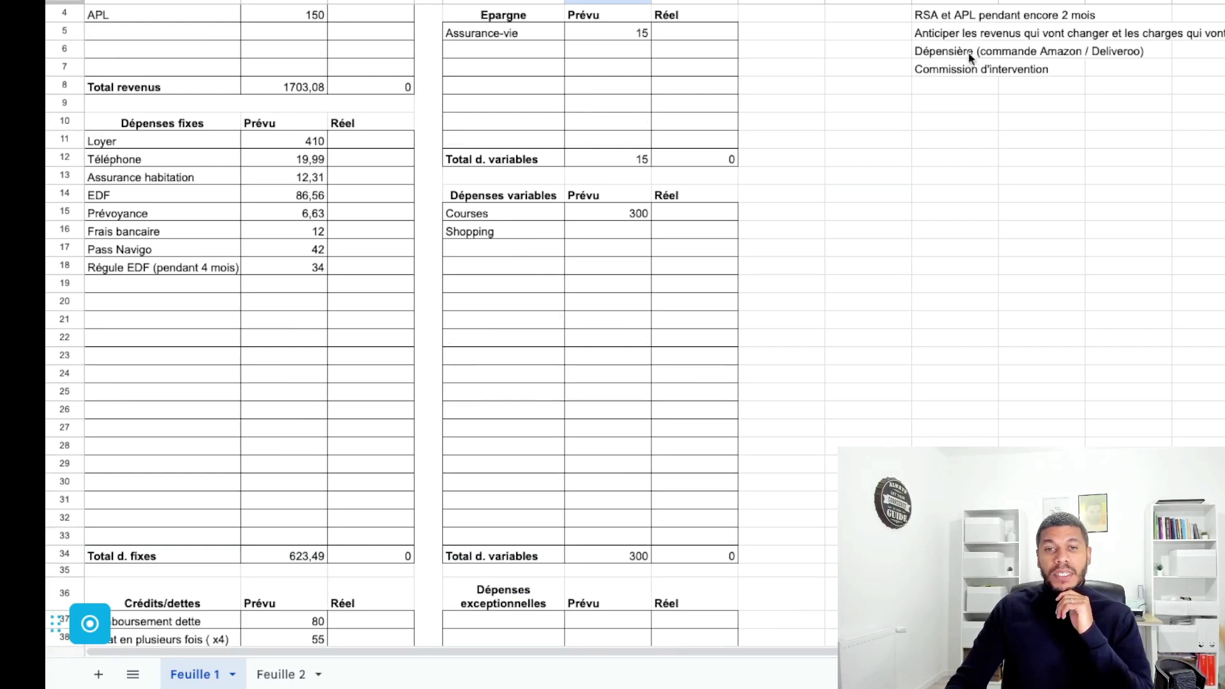
Add a "Deliveroo" entry below Shopping in Dépenses variables and set Shopping's planned amount to 300.
left_click(485, 252)
type("Deliveroo")
key("Return")
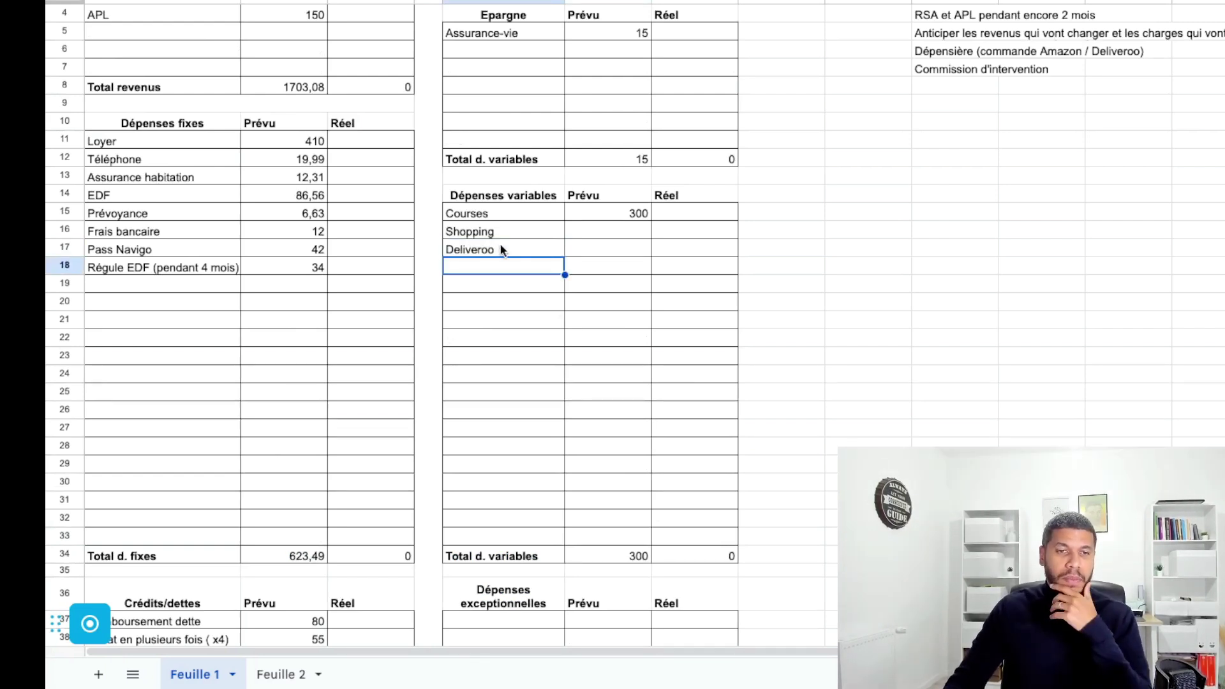
left_click(610, 225)
type("300")
key("Return")
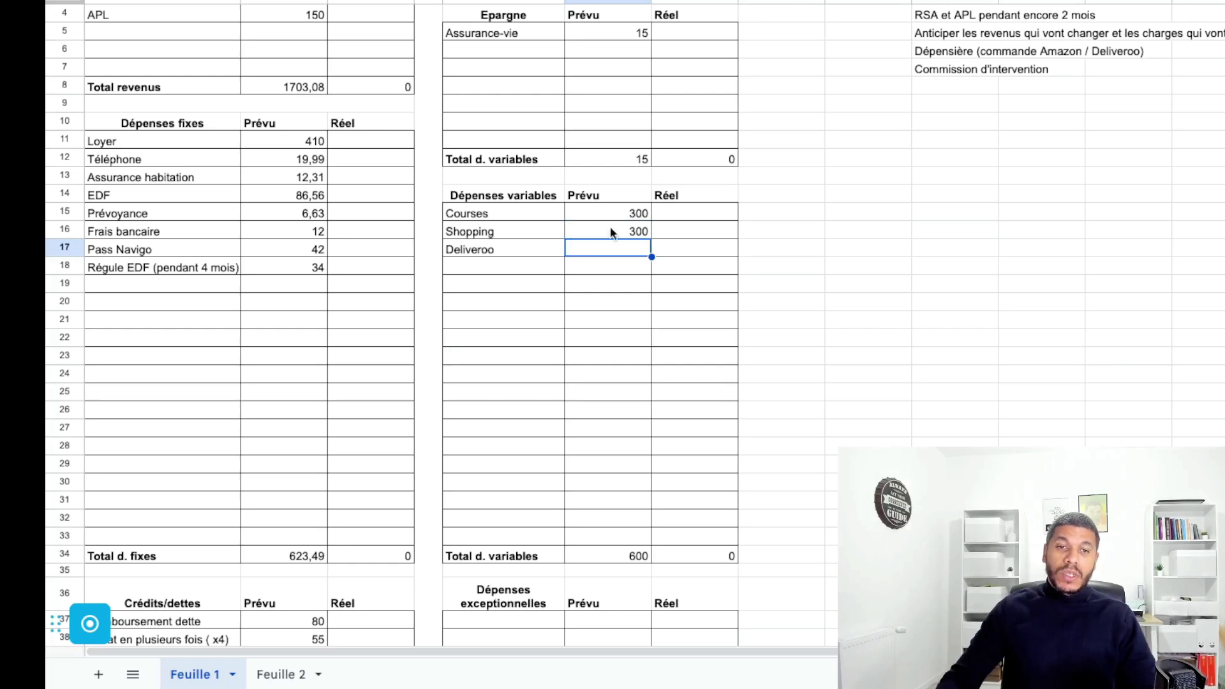
Set Deliveroo's planned amount to 100, checking the planned SOLDE.
scroll(575, 257, "down", 4)
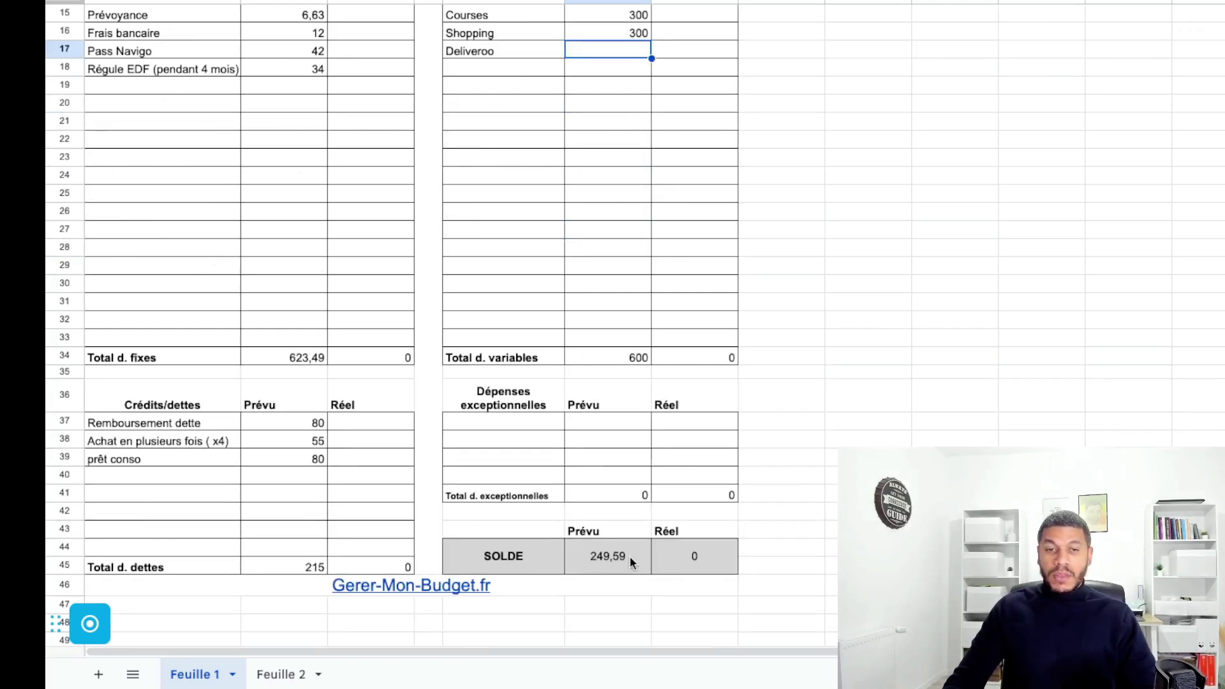
scroll(626, 102, "up", 1)
double_click(628, 104)
type("100")
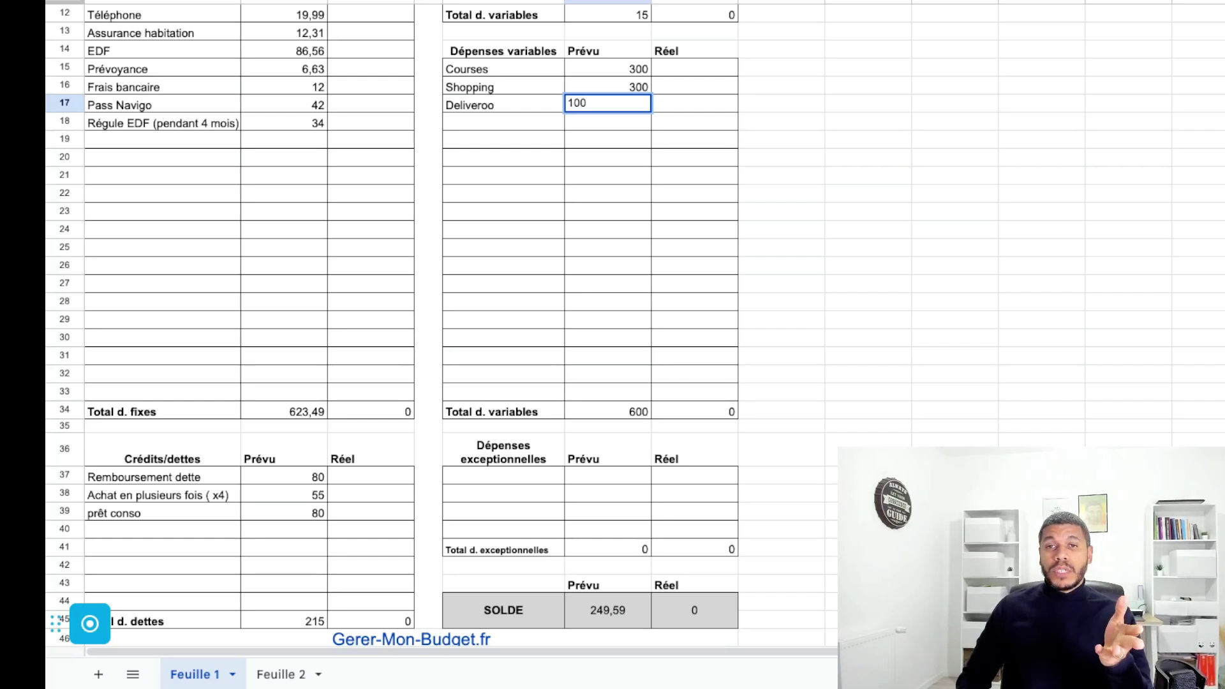
left_click(602, 123)
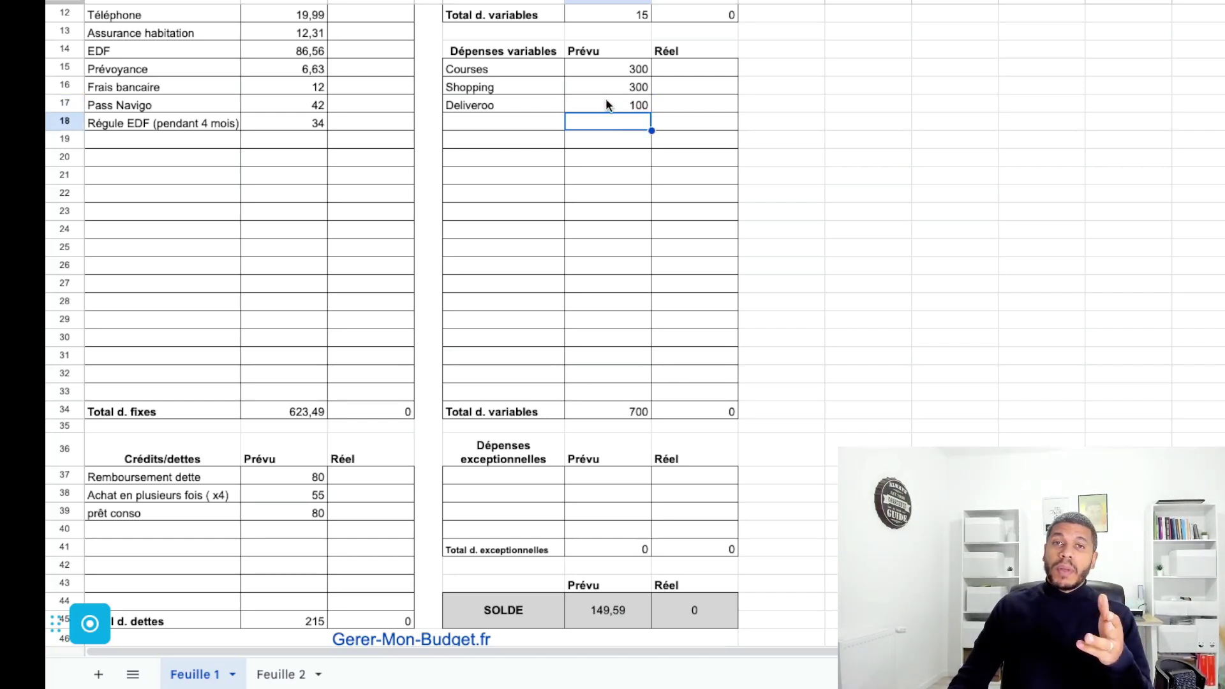
left_click(476, 105)
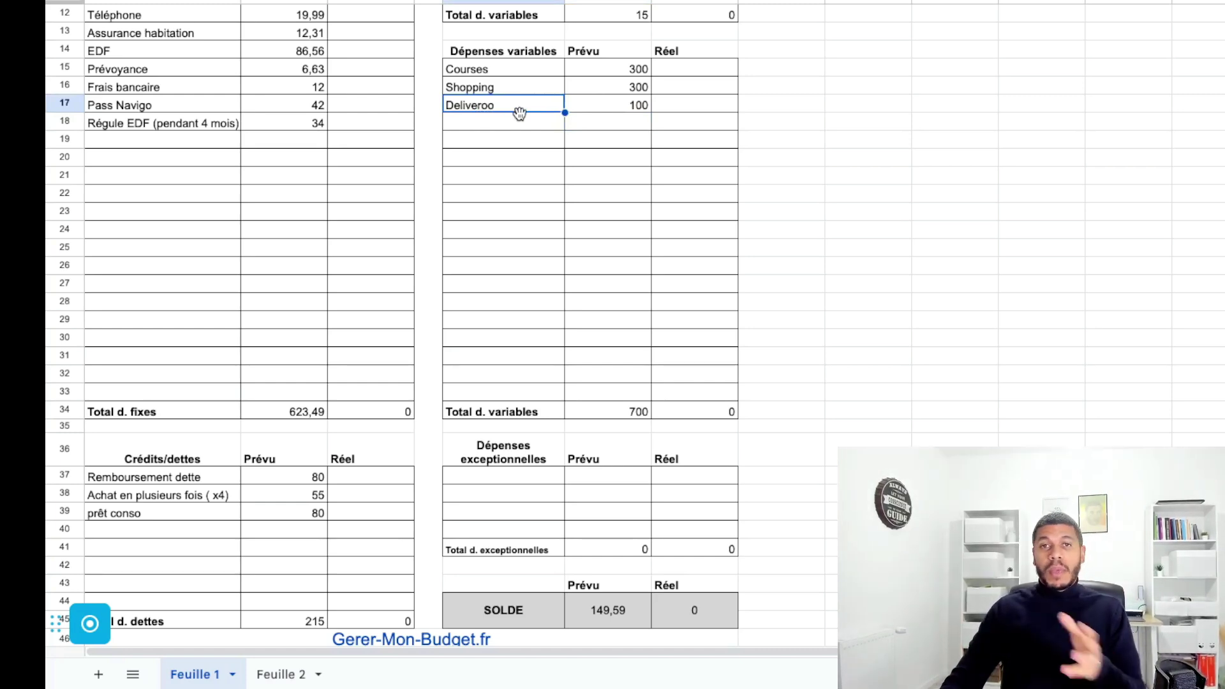
left_click(623, 104)
scroll(638, 174, "down", 3)
scroll(637, 174, "up", 3)
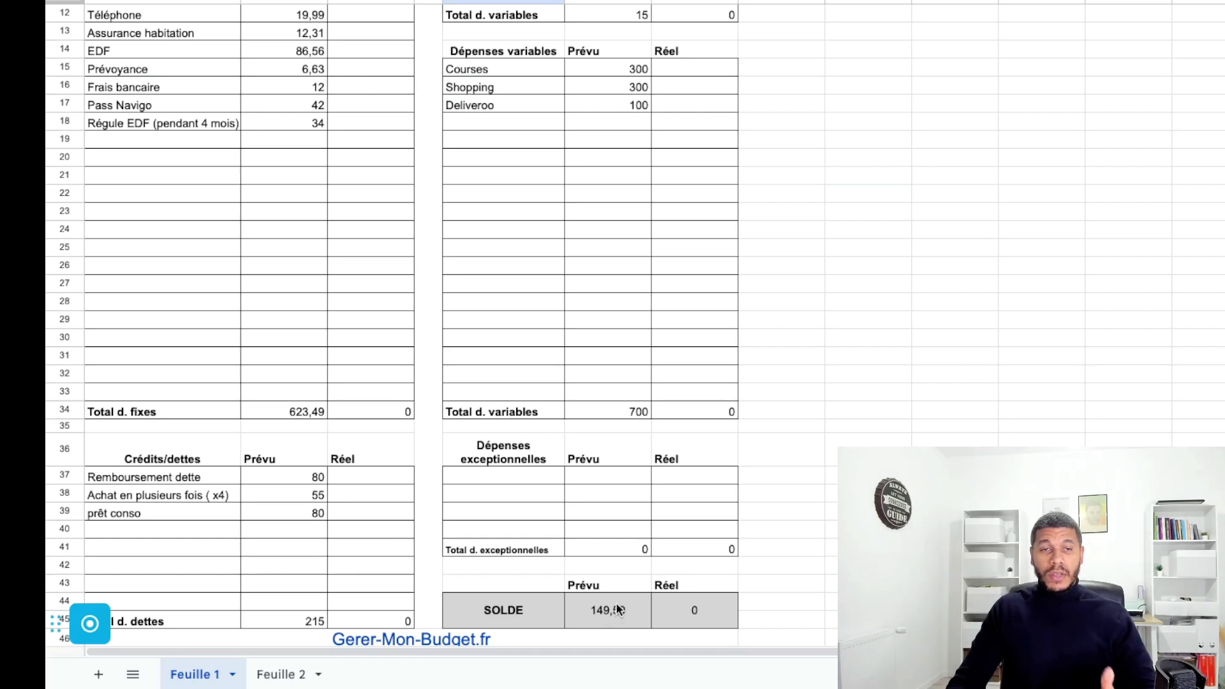
Add a "Découvert" entry below Deliveroo in Dépenses variables with a planned amount of 50.
left_click(620, 126)
type("50")
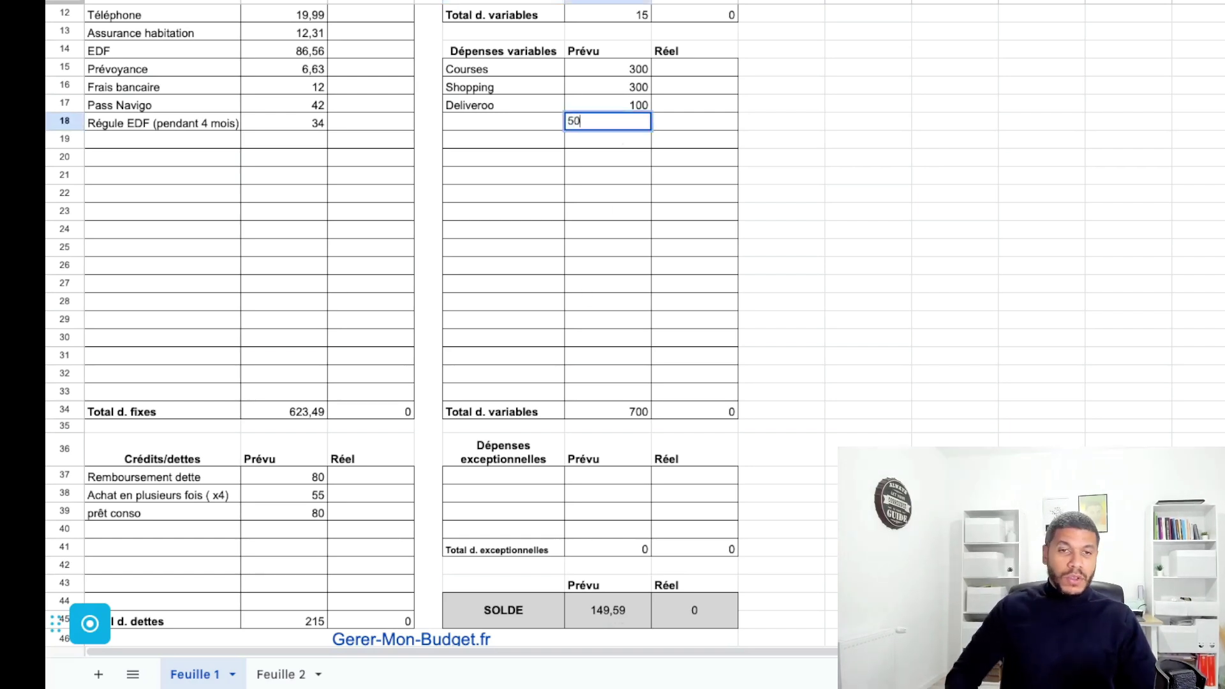
key("Return")
left_click(530, 123)
type("Découvert")
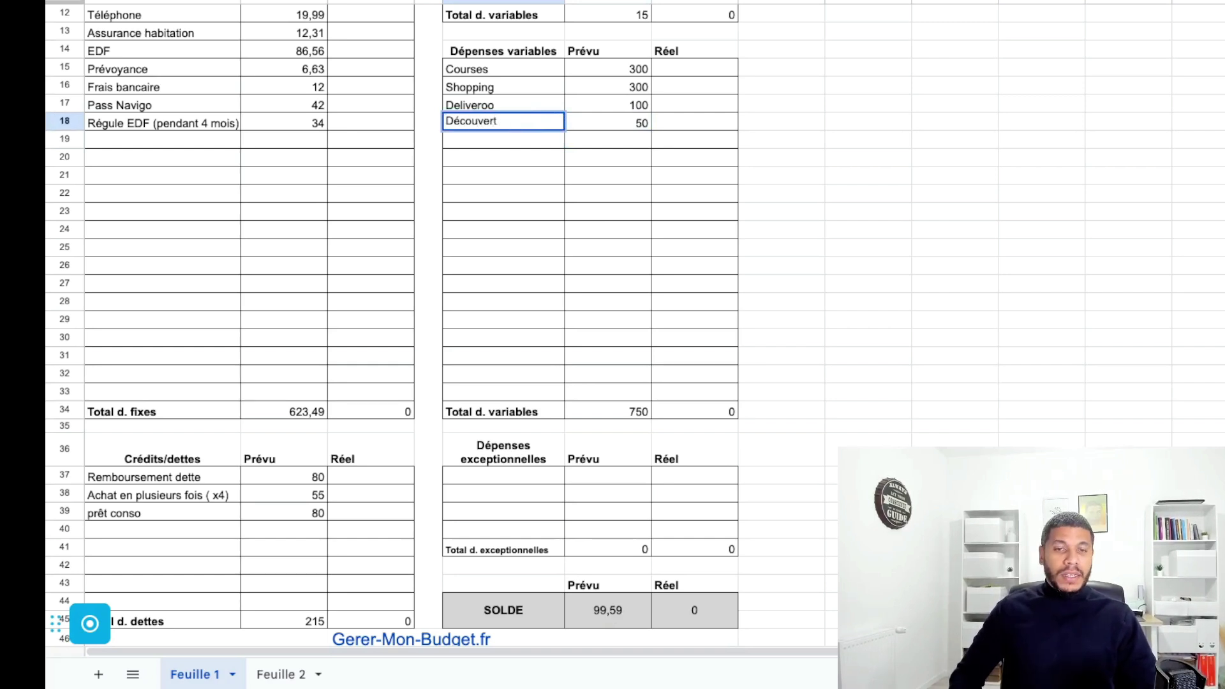
key("Return")
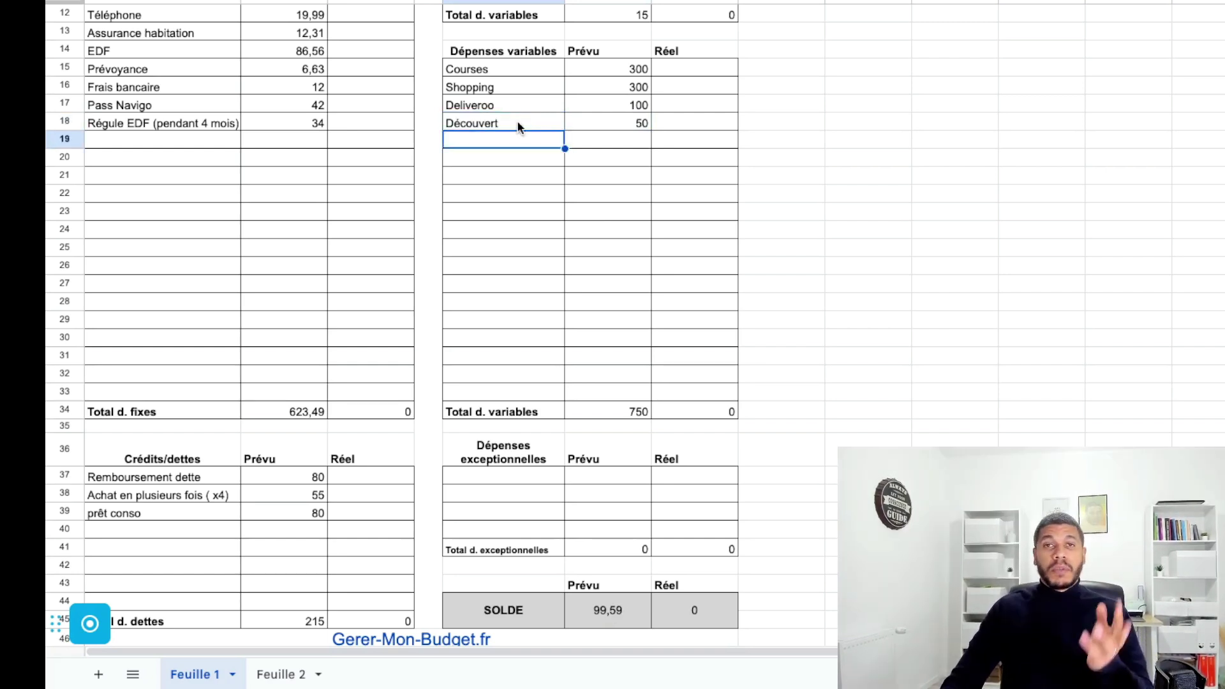
left_click(615, 122)
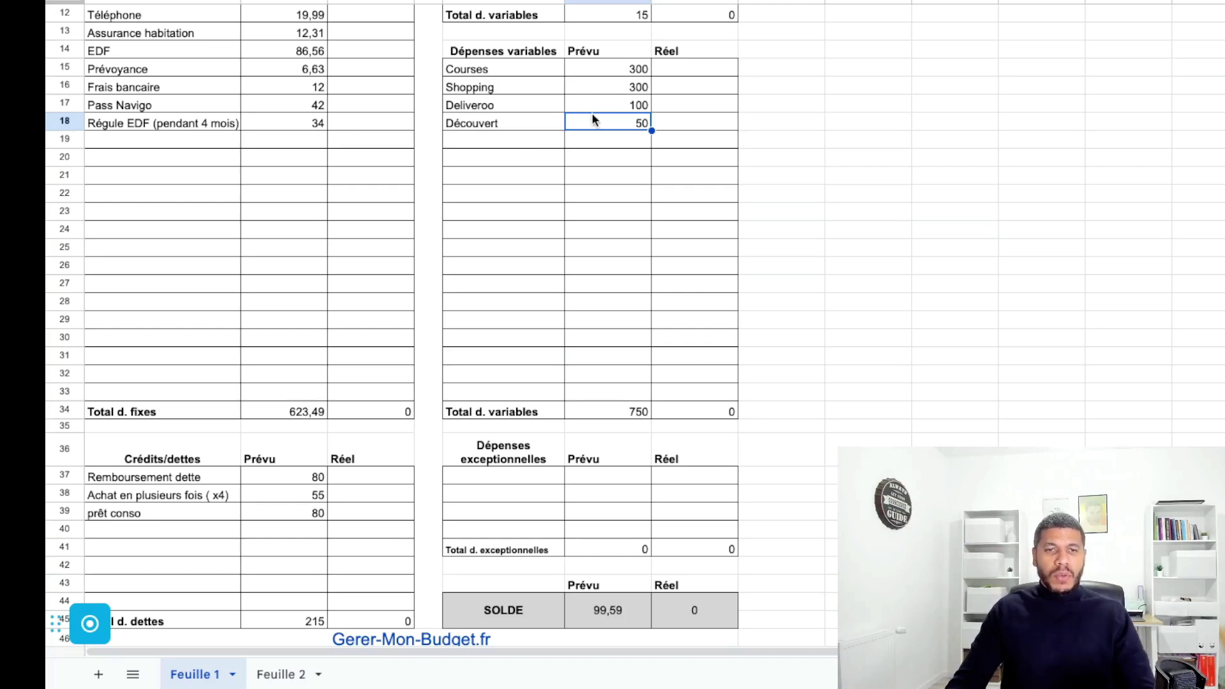
Add an "Epargne de précaution" entry below Assurance-vie in the Epargne table with the remaining planned balance of 99,59.
key("Down")
key("Down")
key("Down")
key("Down")
key("Down")
key("Down")
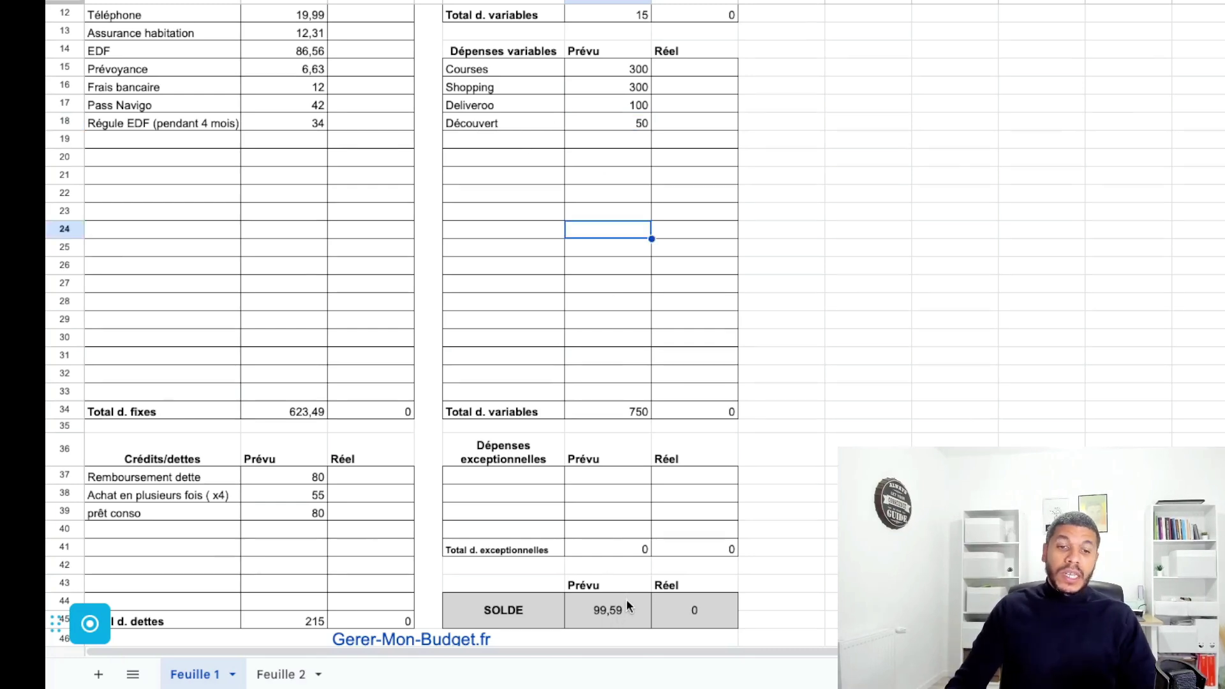
scroll(639, 447, "up", 3)
double_click(619, 115)
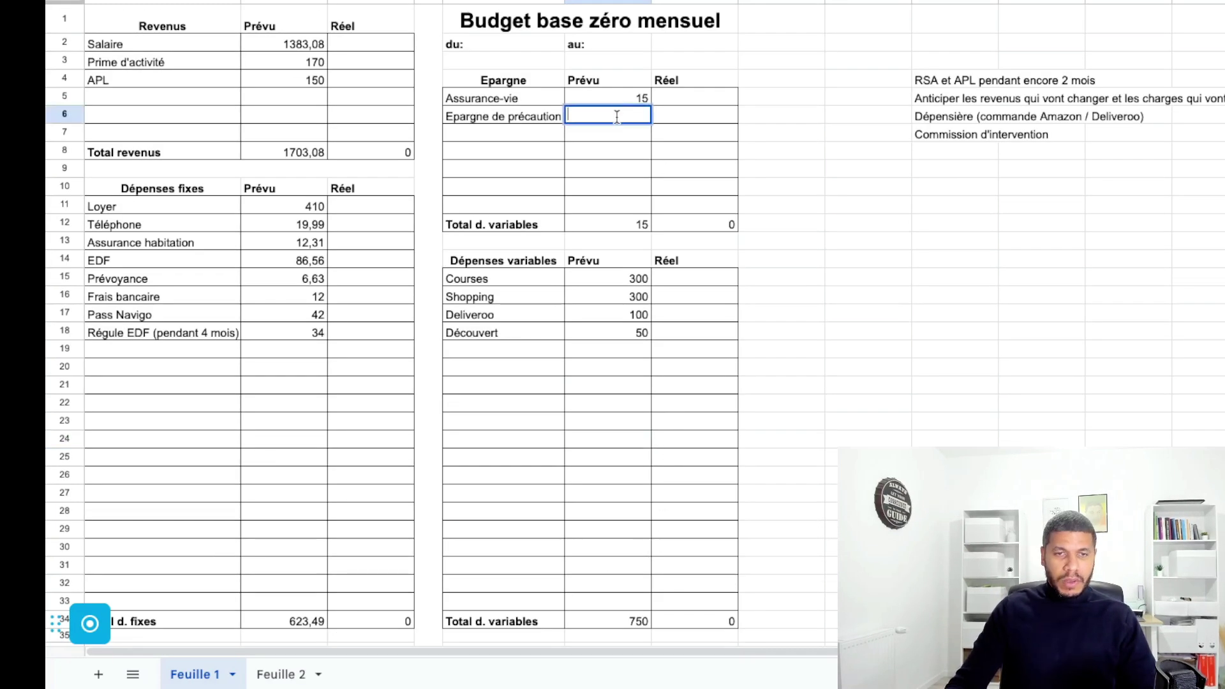
type("99,59")
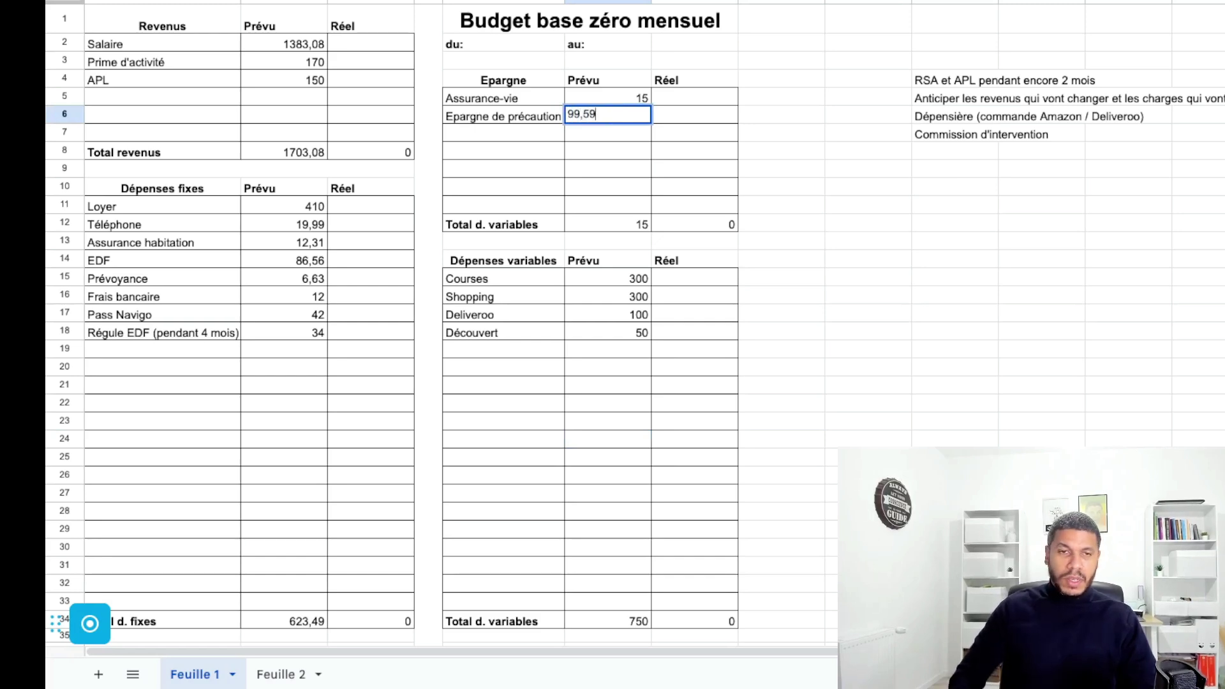
key("Return")
left_click(605, 122)
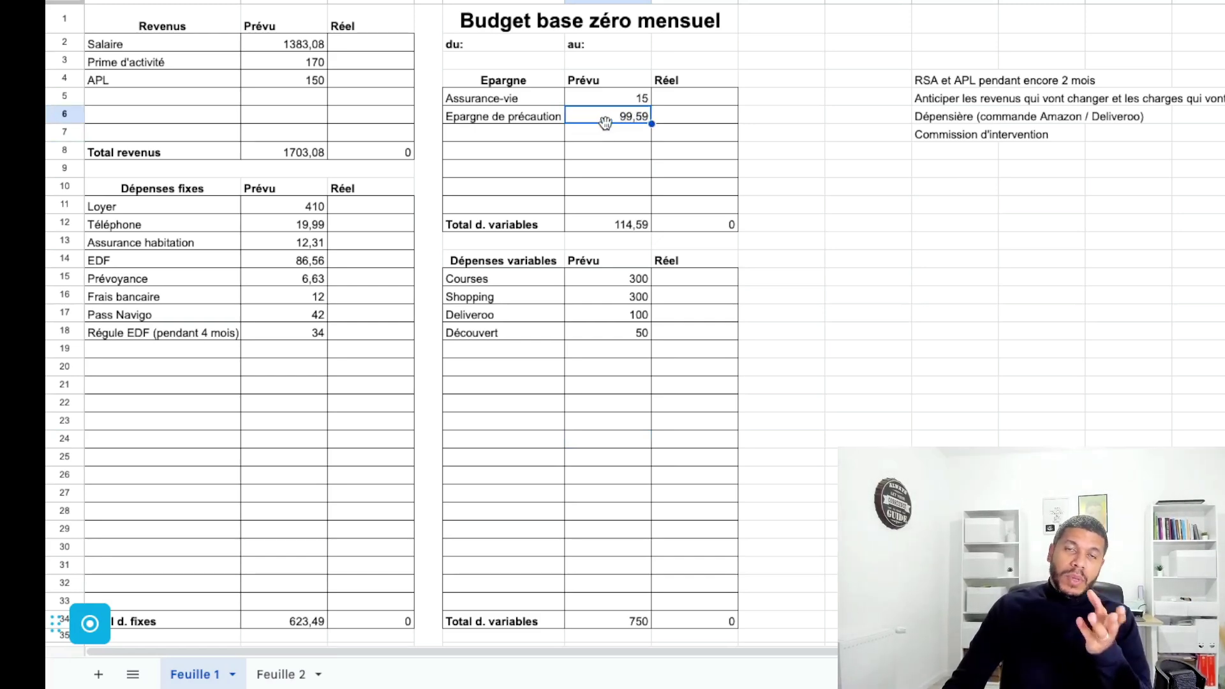
Review the variable and exceptional expenses tables, the precautionary savings entry and the planned savings total.
scroll(643, 165, "down", 3)
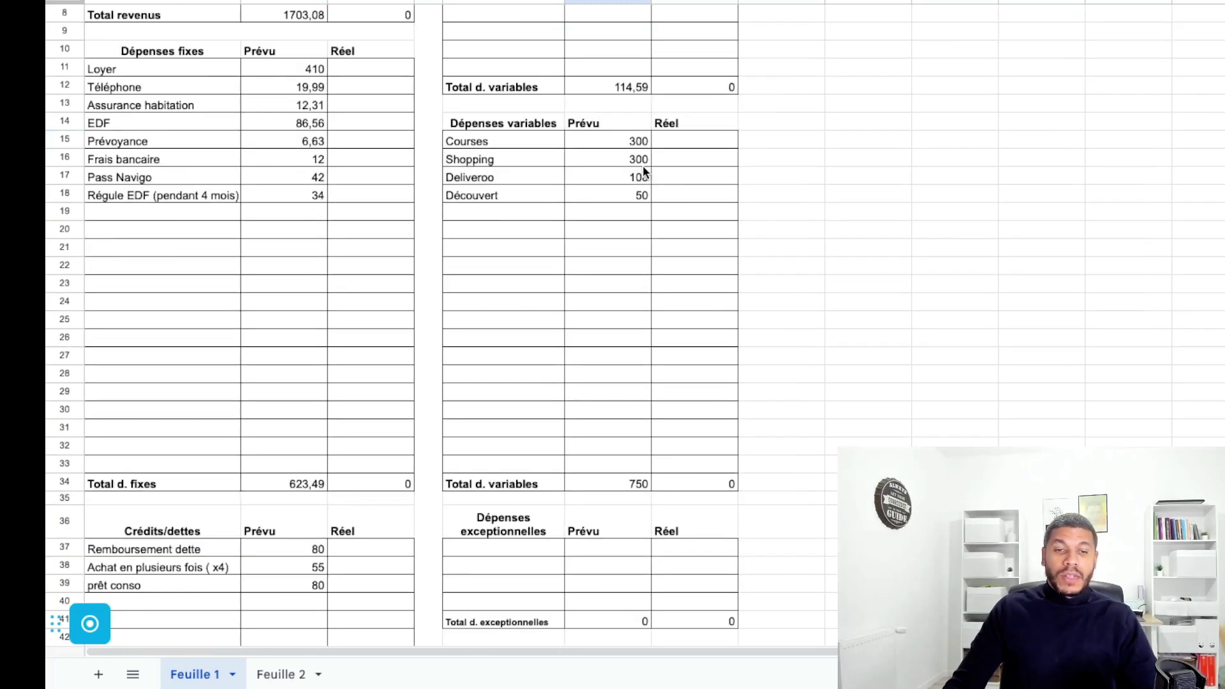
left_click(468, 541)
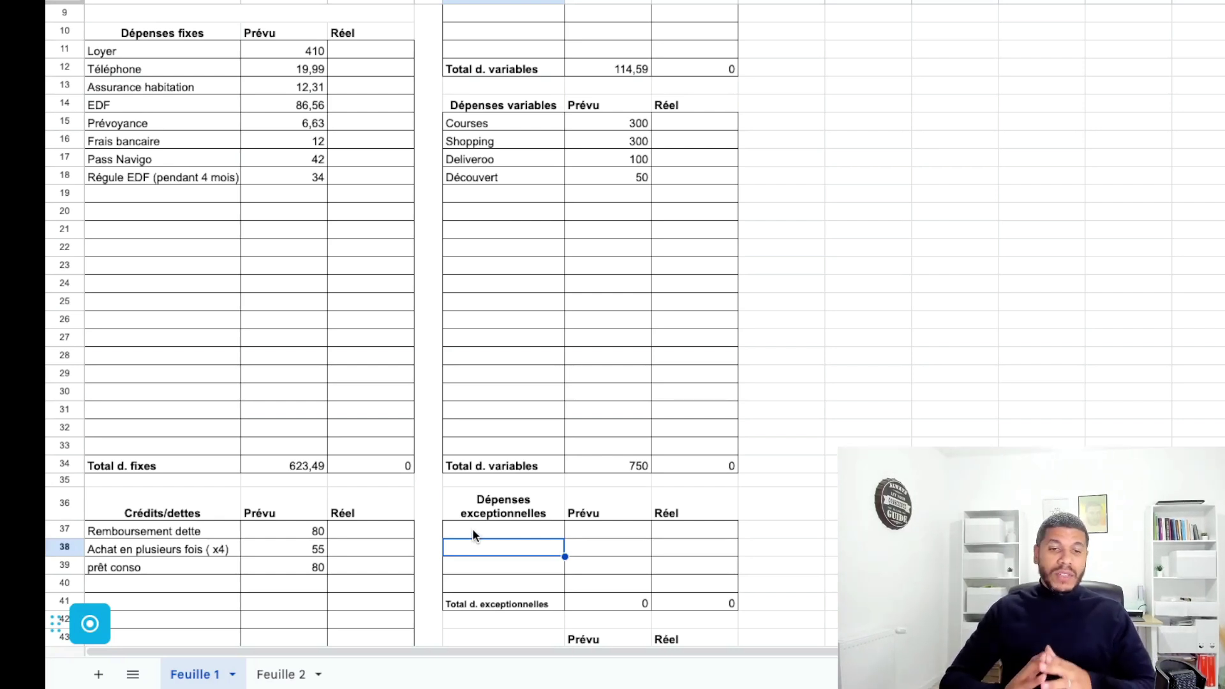
scroll(479, 526, "up", 3)
left_click(529, 120)
left_click(622, 112)
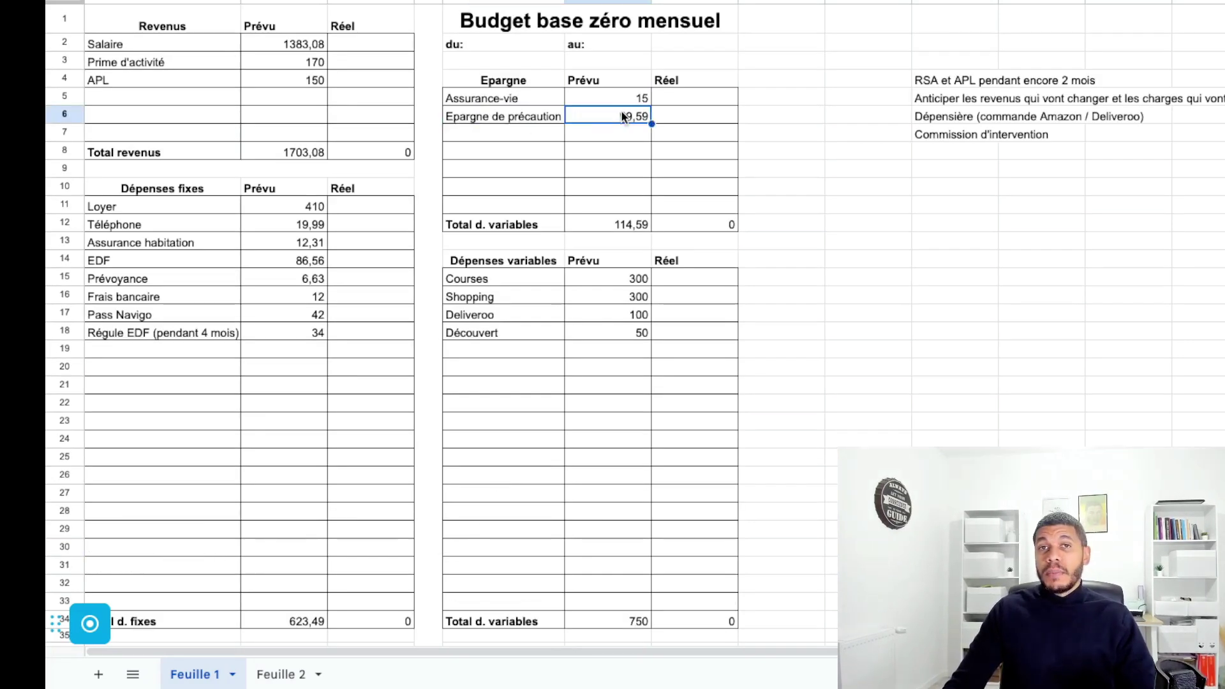
left_click(530, 123)
left_click(610, 120)
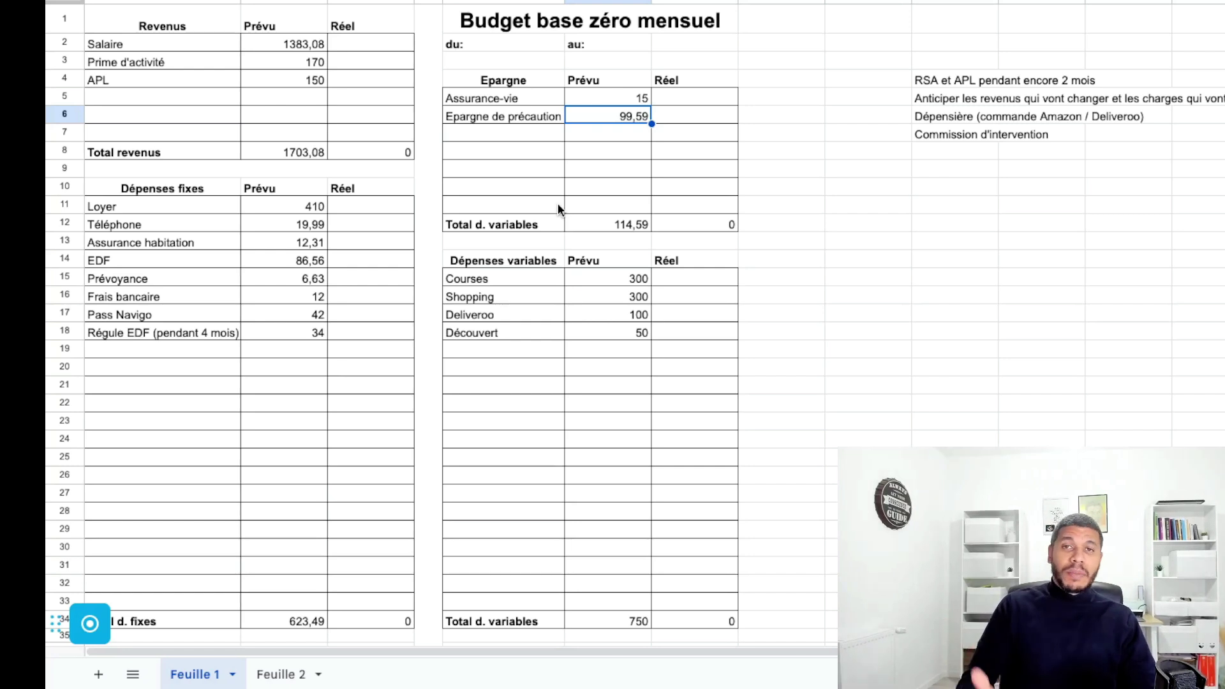
key("Left")
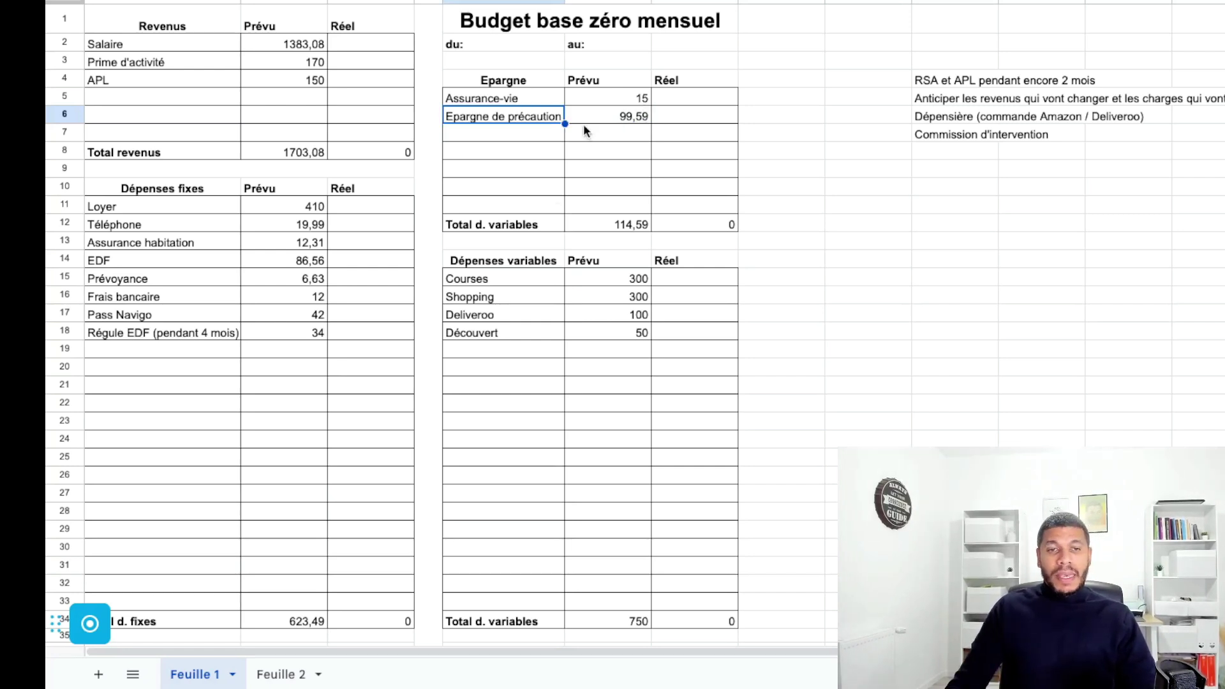
left_click(507, 132)
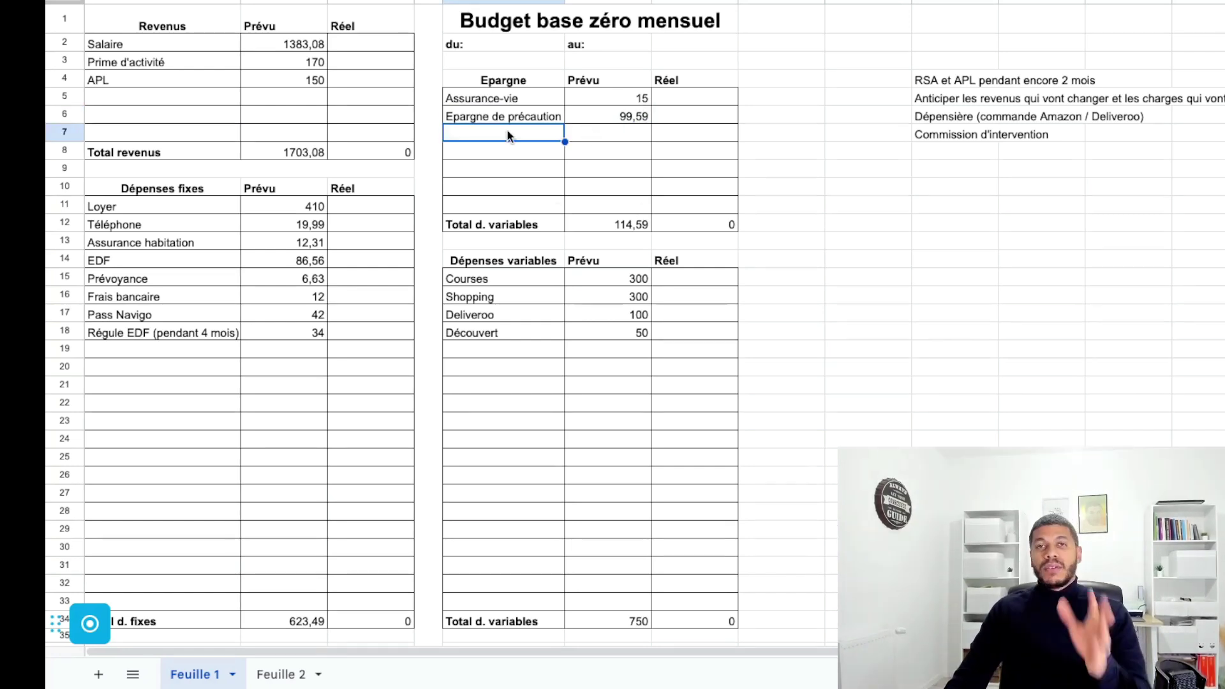
left_click(635, 223)
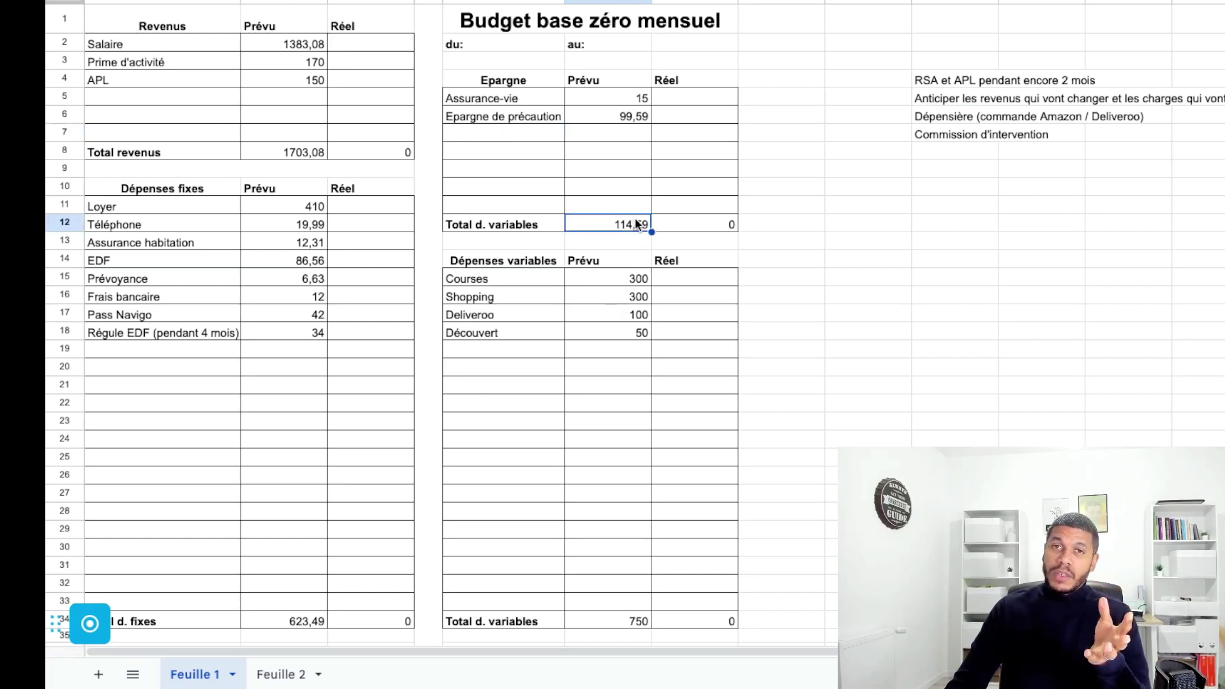
Set the planned amount for Courses in Dépenses variables to 250.
left_click(640, 281)
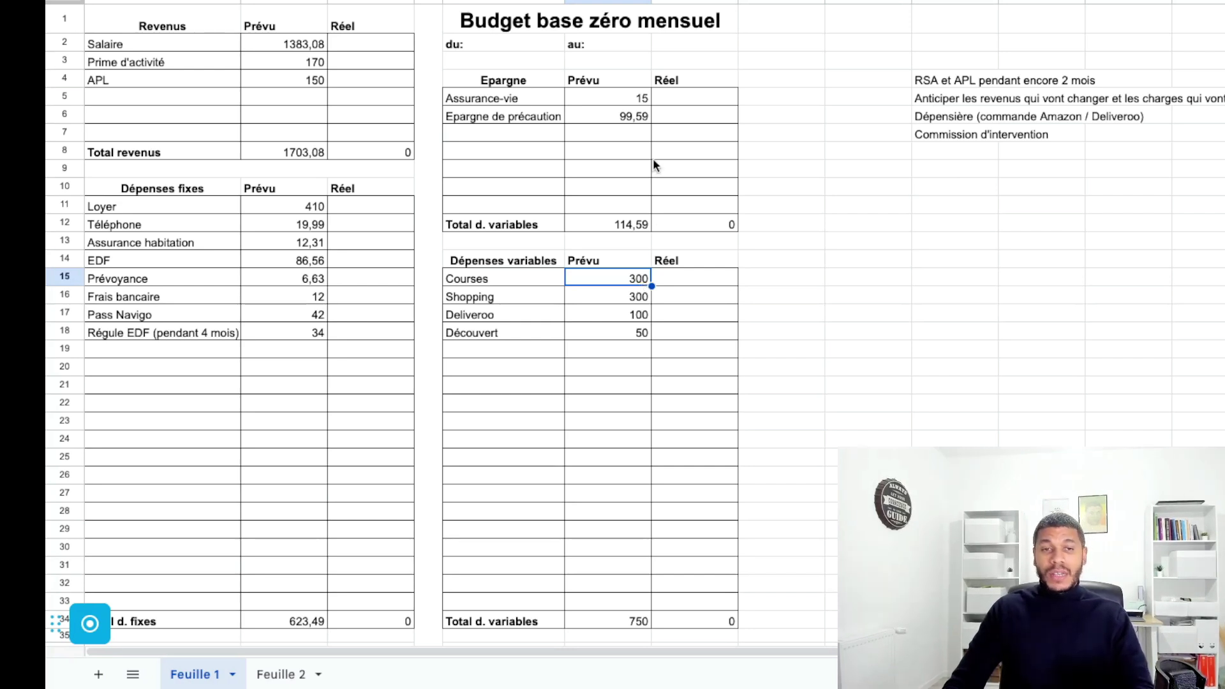
double_click(635, 276)
type("250")
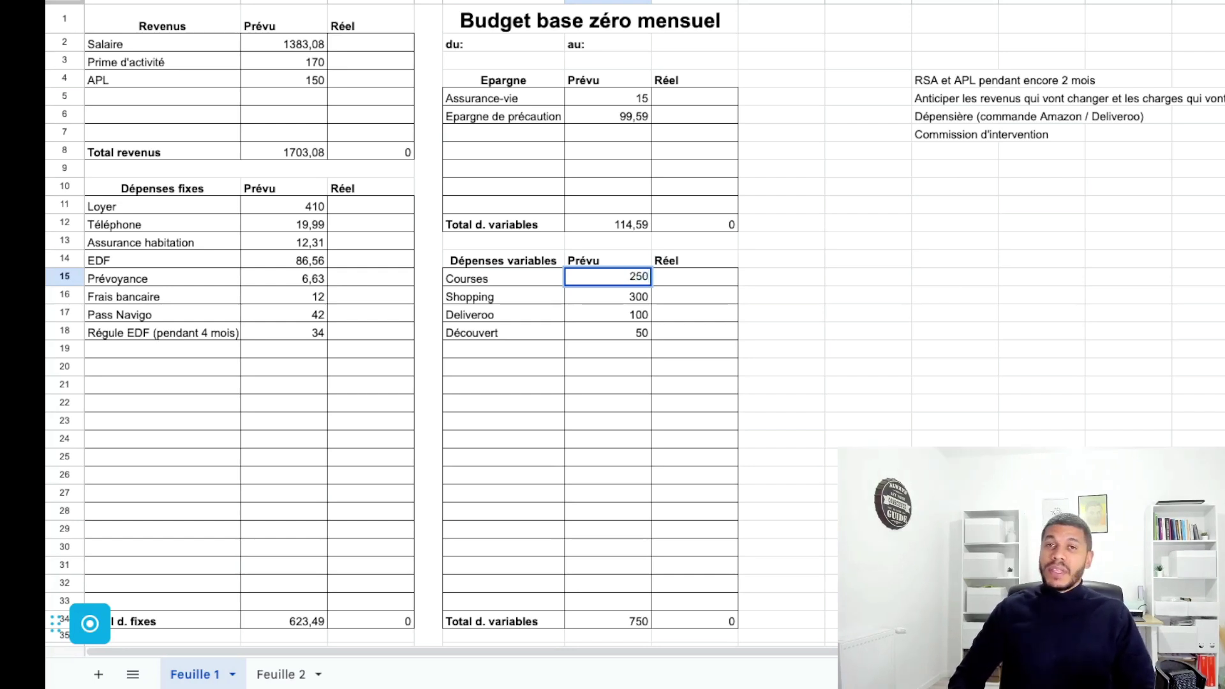
key("Return")
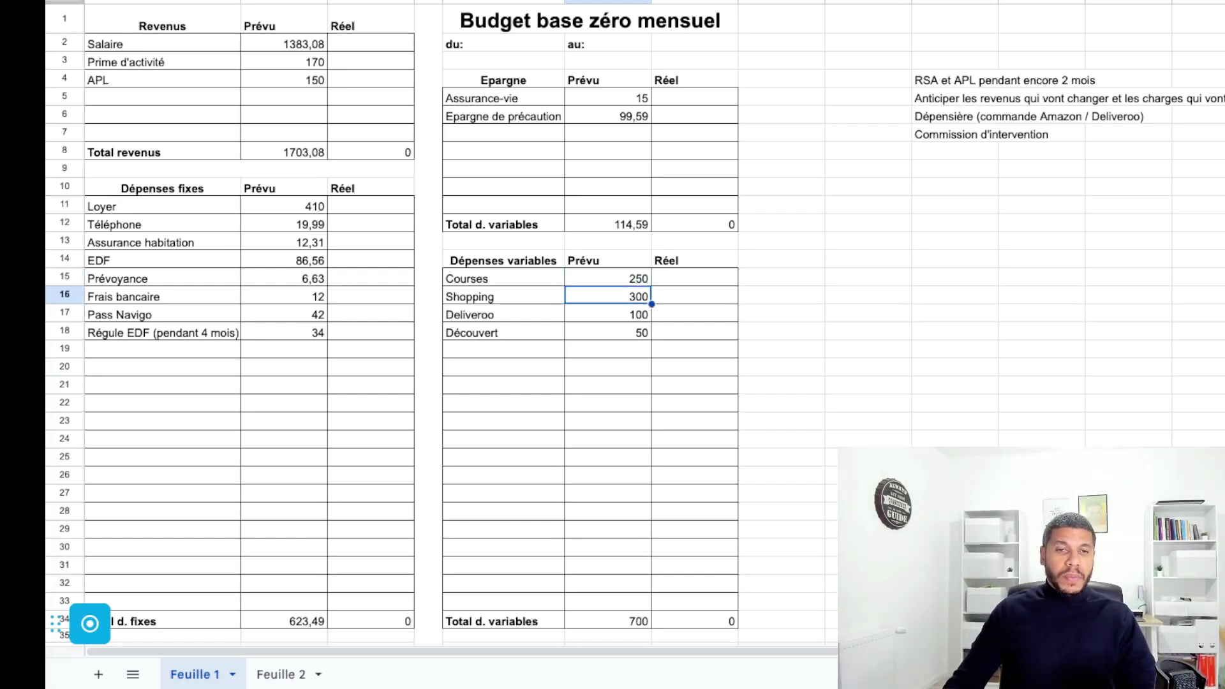
Add a "Vacances" entry below Epargne de précaution in the Epargne table with a planned amount of 50.
left_click(626, 126)
type("50")
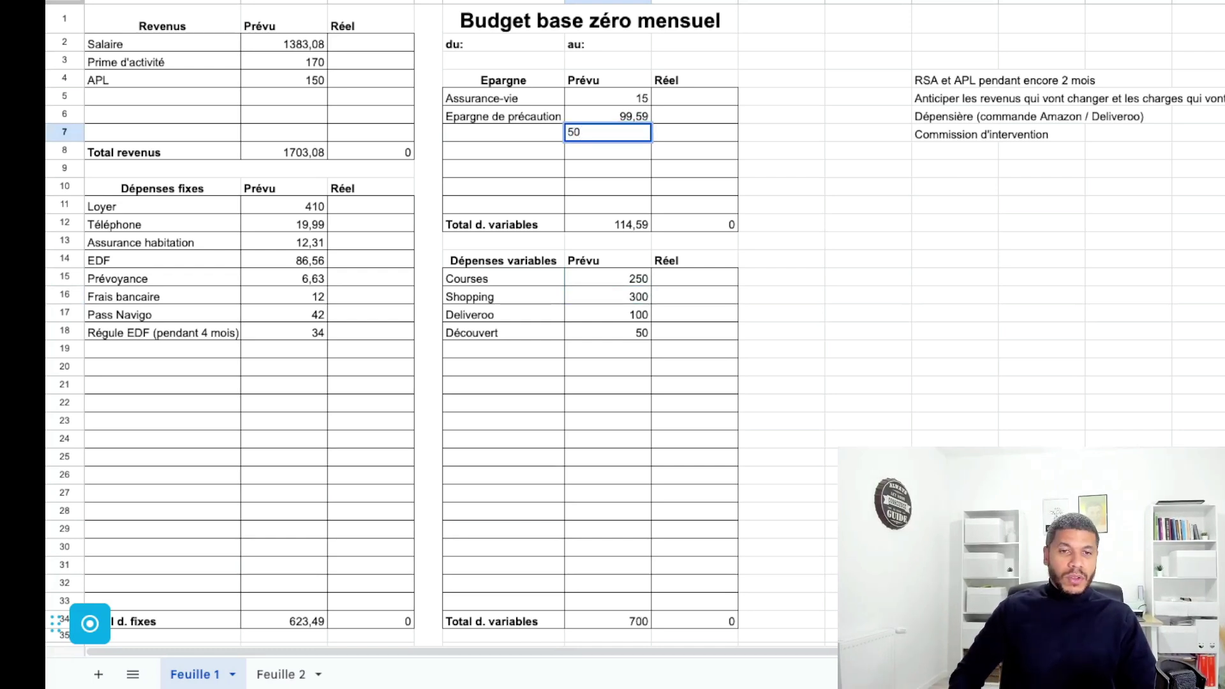
key("Return")
left_click(504, 133)
type("Vac")
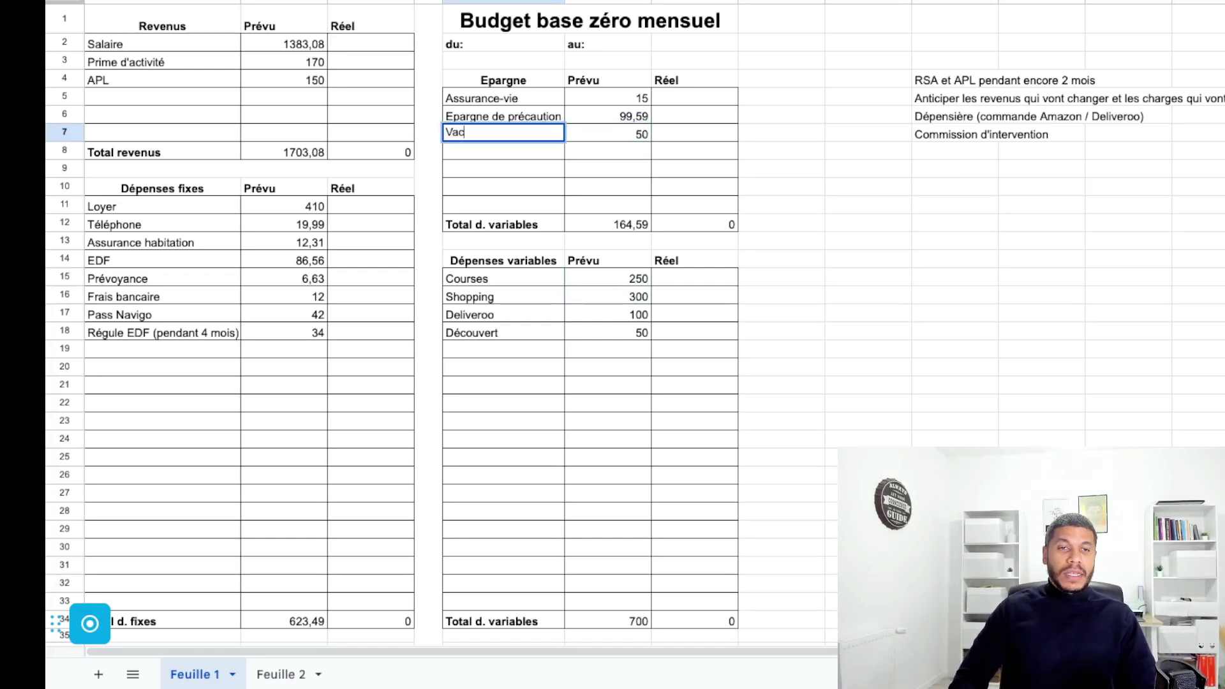
type("ances")
key("Tab")
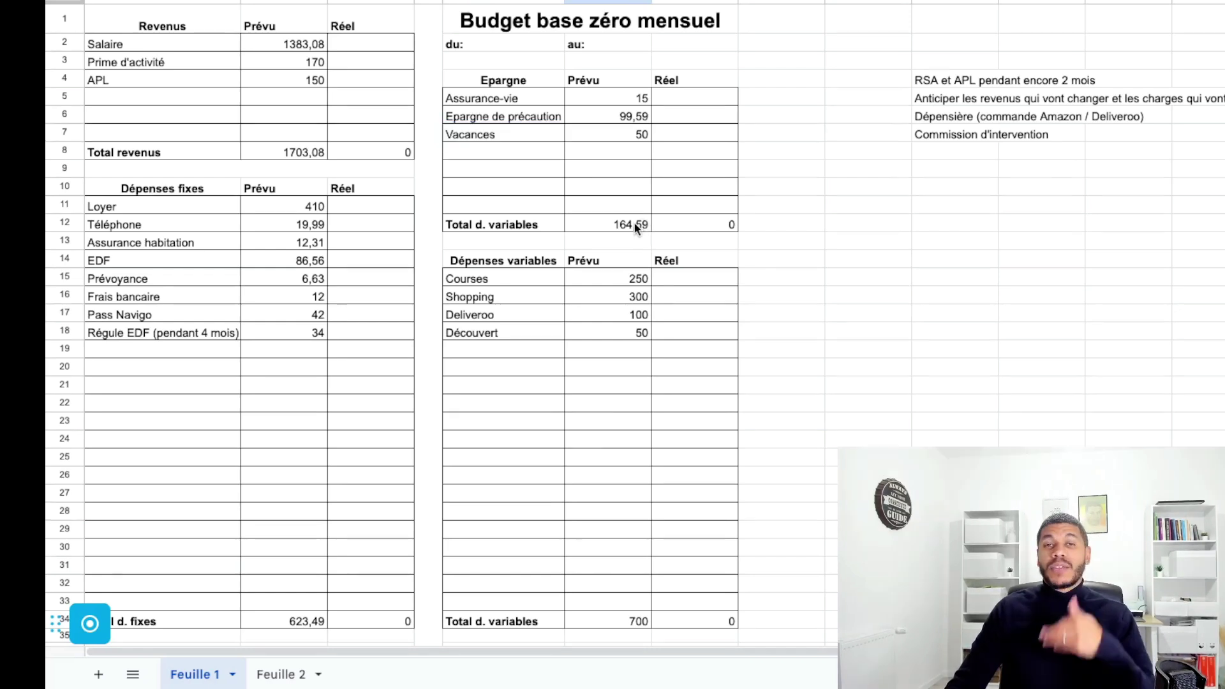
Examine the planned savings total, each savings entry, and the debts listed under Crédits/dettes.
left_click(633, 221)
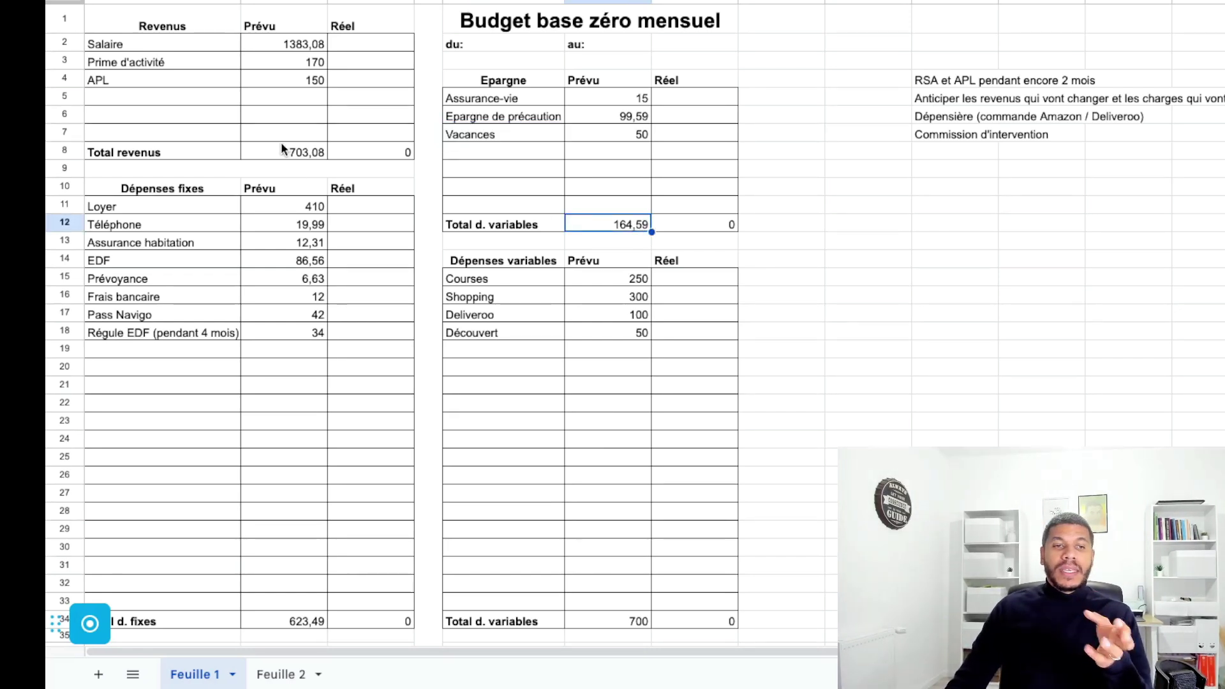
left_click(529, 99)
left_click(526, 116)
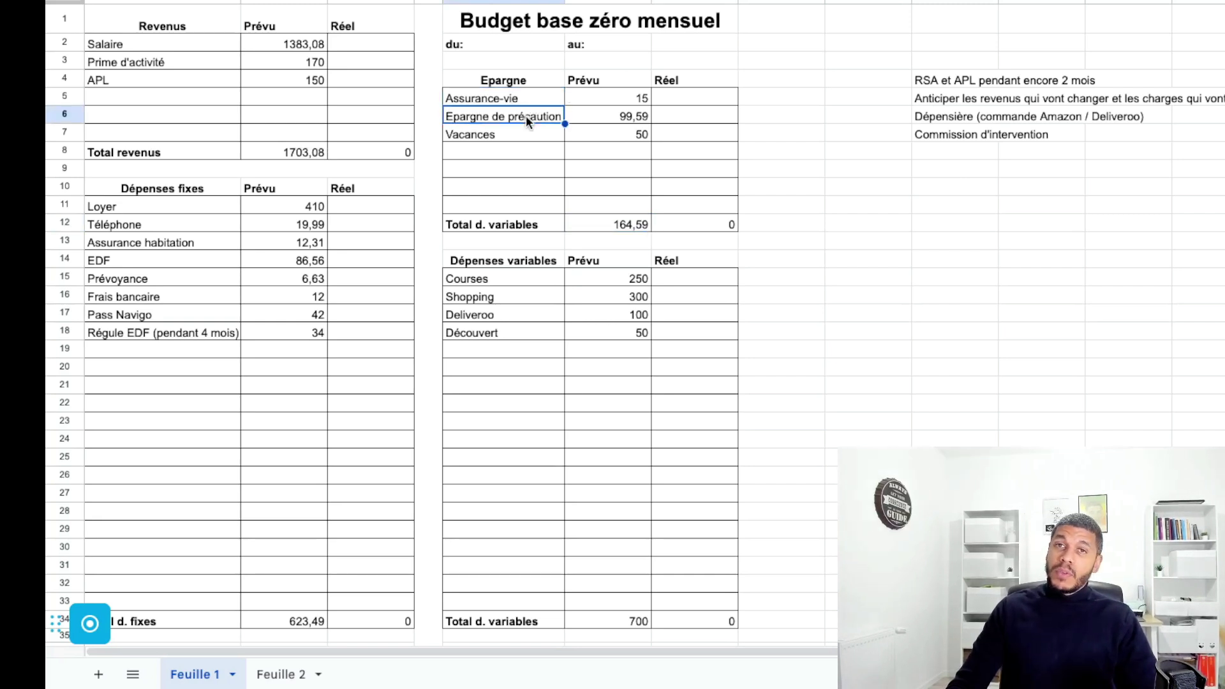
left_click(511, 134)
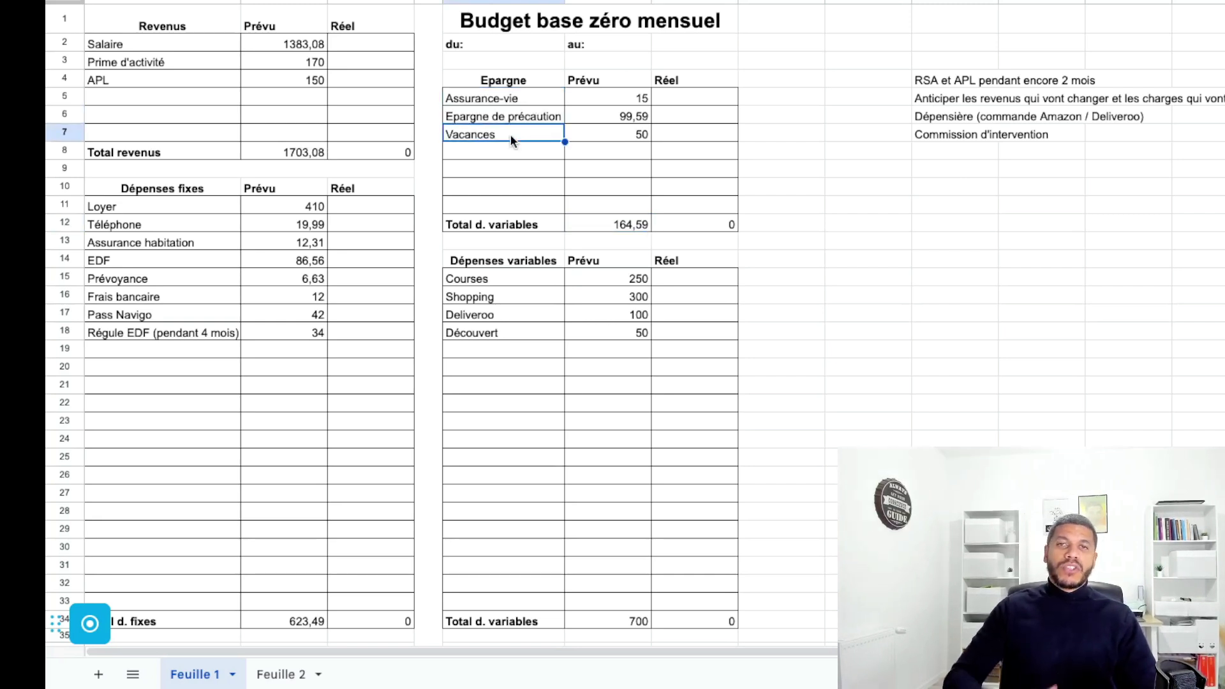
scroll(514, 156, "down", 3)
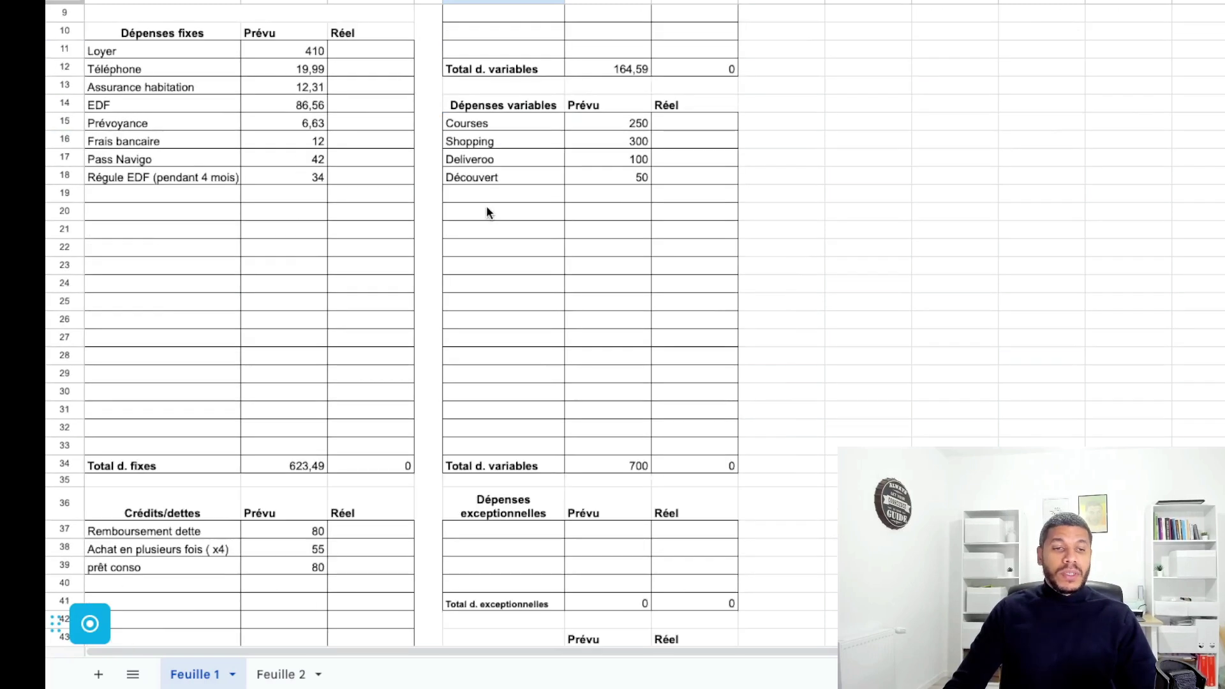
scroll(486, 211, "down", 1)
left_click_drag(304, 511, 271, 550)
left_click(224, 530)
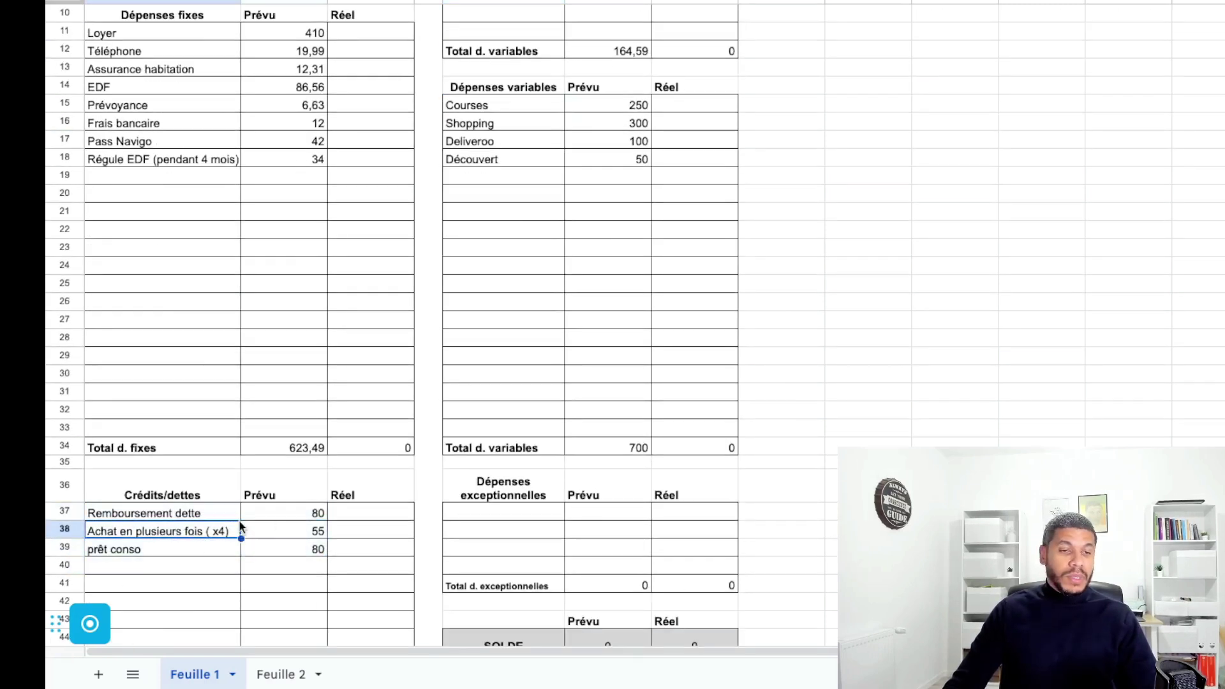
key("Up")
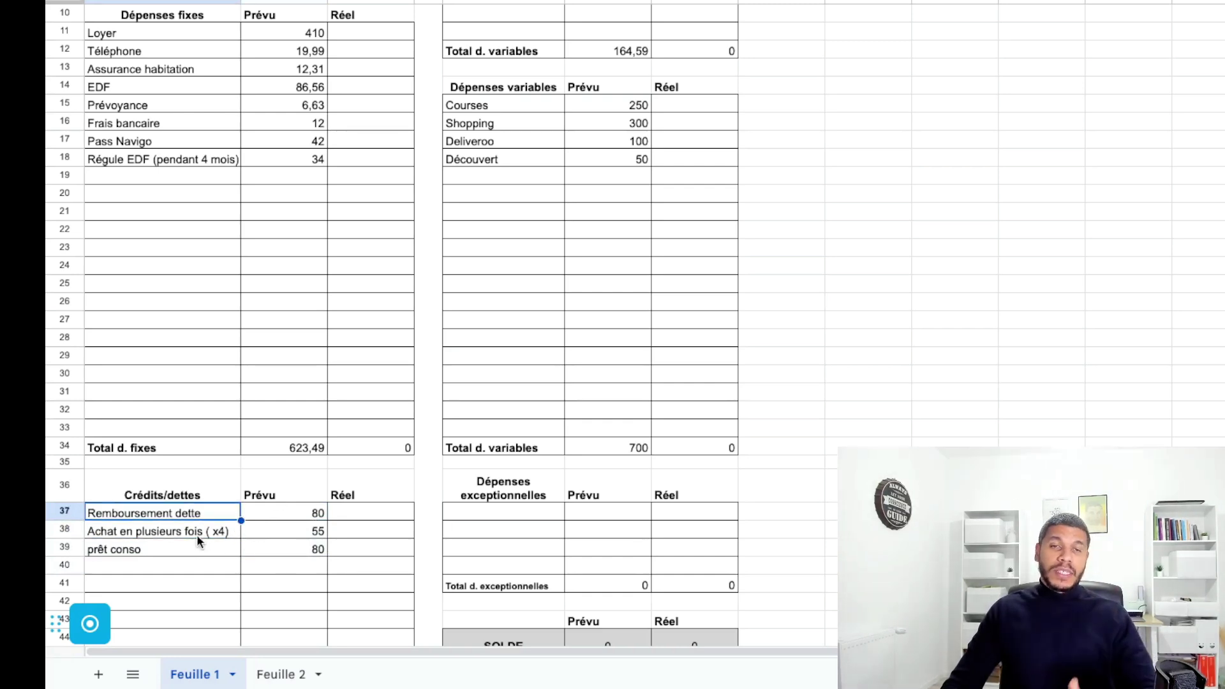
scroll(244, 493, "up", 3)
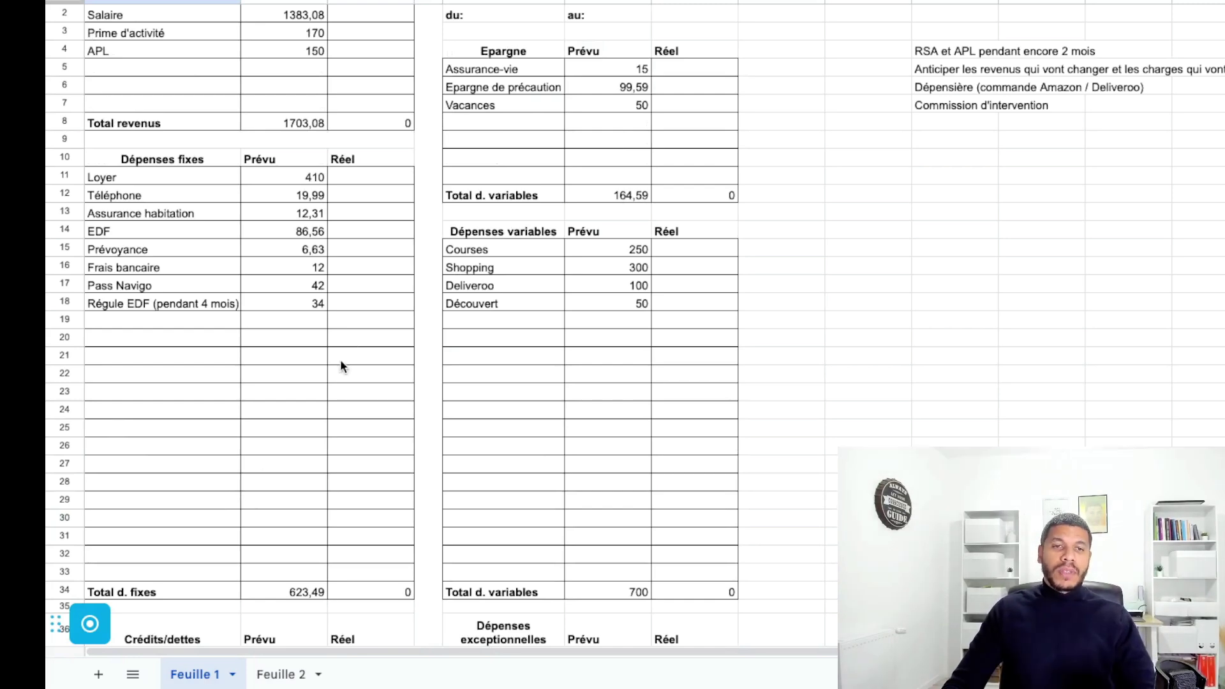
scroll(472, 358, "up", 1)
Compare the planned savings amounts with the planned variable expenses, focusing on Shopping and Deliveroo.
left_click(631, 328)
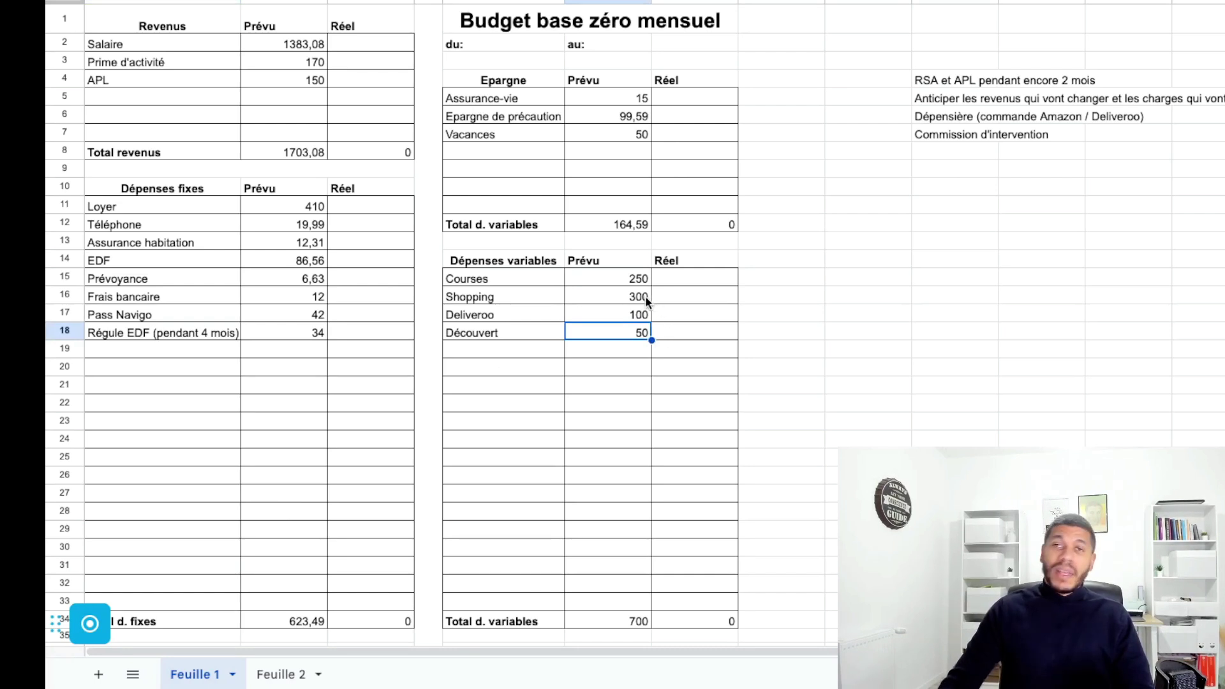
left_click_drag(616, 97, 634, 227)
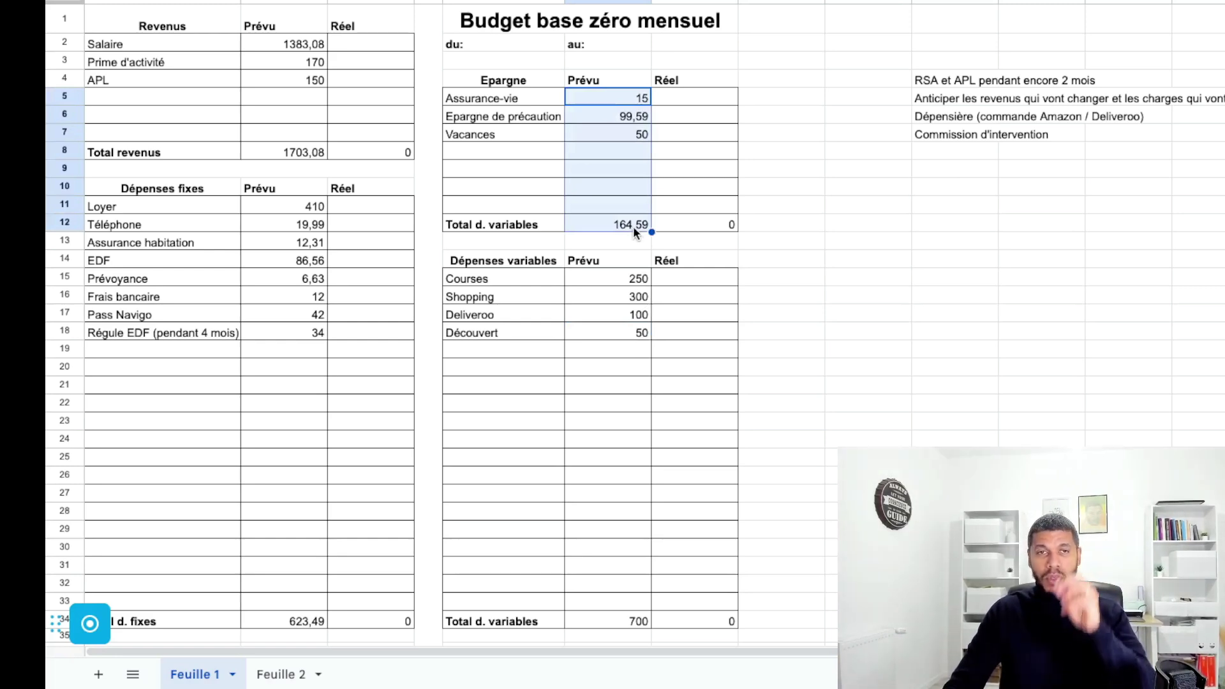
left_click_drag(638, 332, 634, 279)
left_click(636, 298)
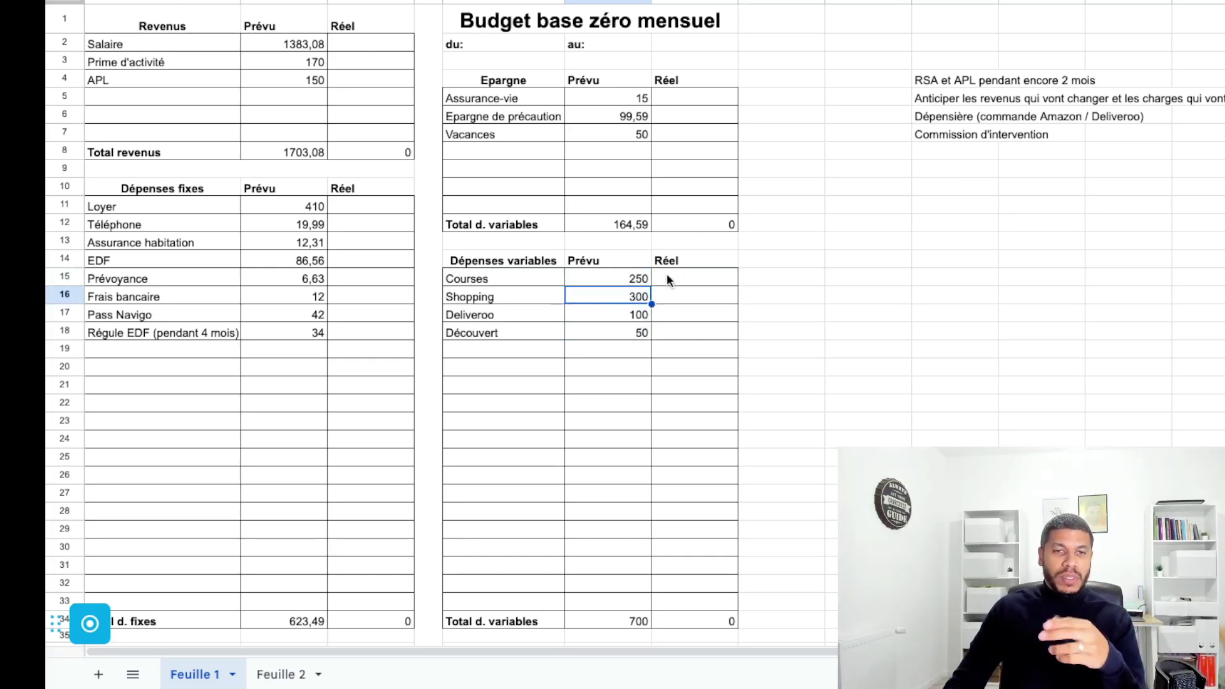
left_click(639, 315)
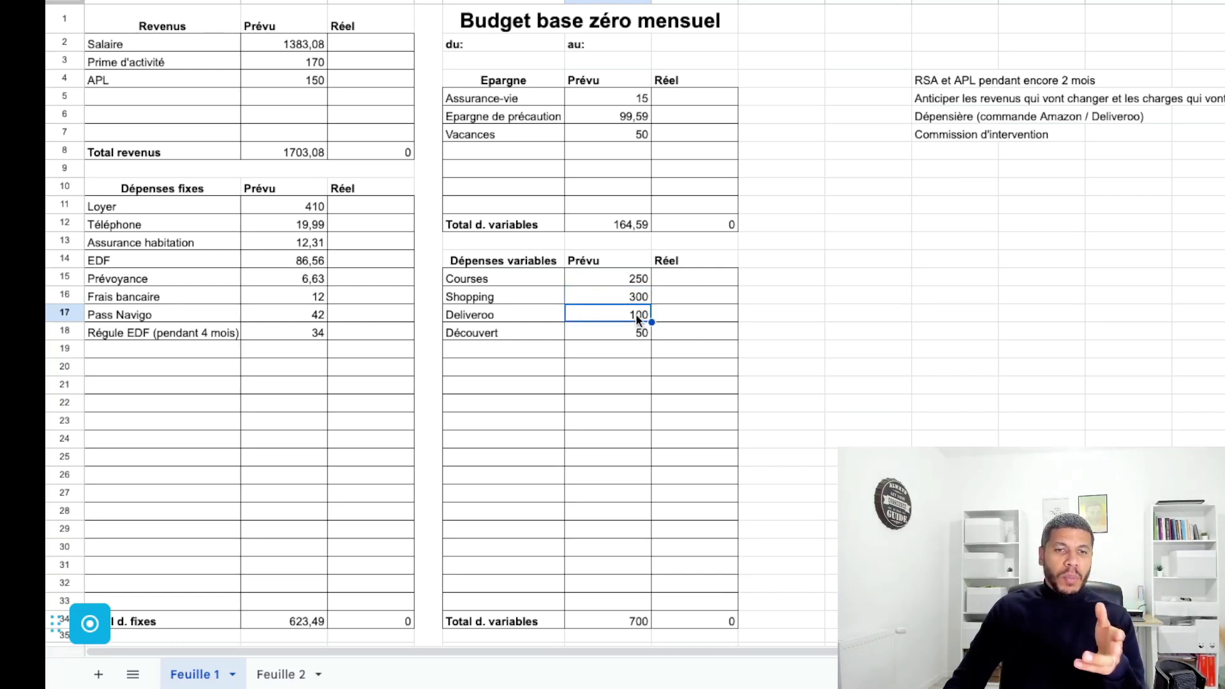
left_click_drag(638, 298, 645, 308)
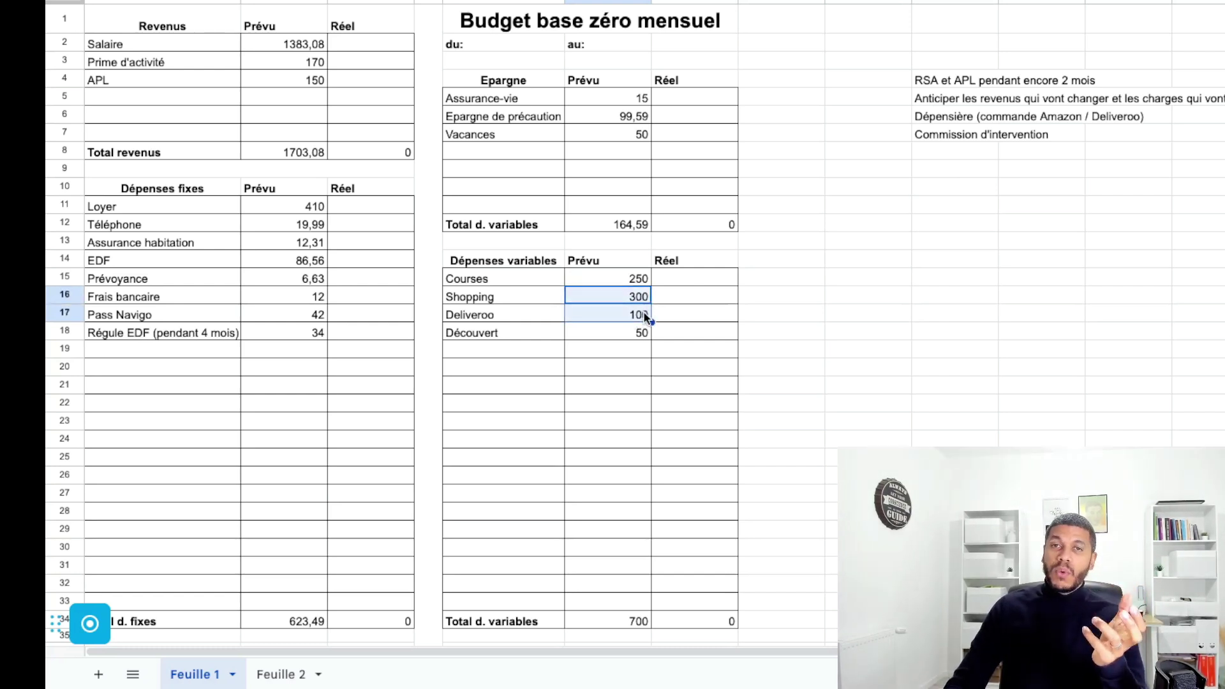